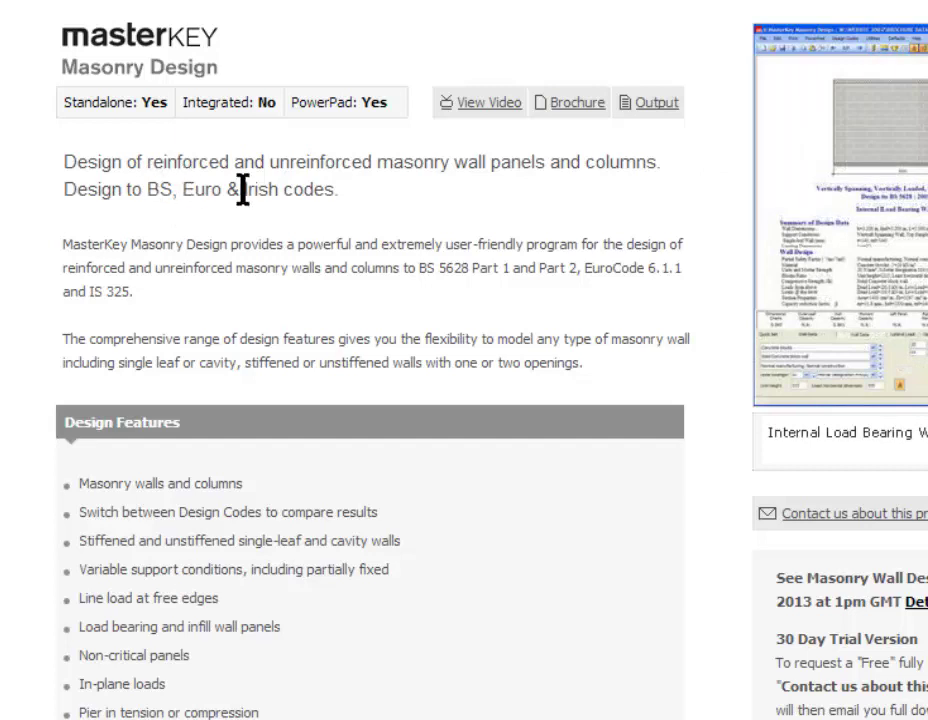
# Highlight the phrase 'Irish codes.' in the MasterKey Masonry Design page heading
pyautogui.moveTo(243, 190); pyautogui.dragTo(342, 195)
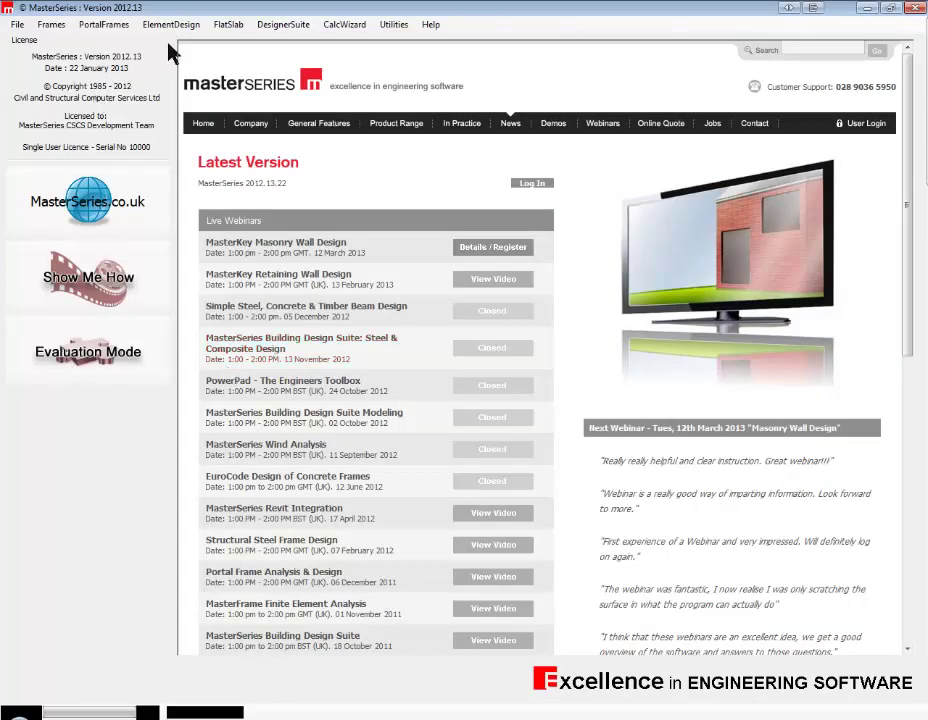
# Launch MasterKey : Masonry Design from DesignerSuite and open Masonry Examples.MSN
pyautogui.click(287, 26)
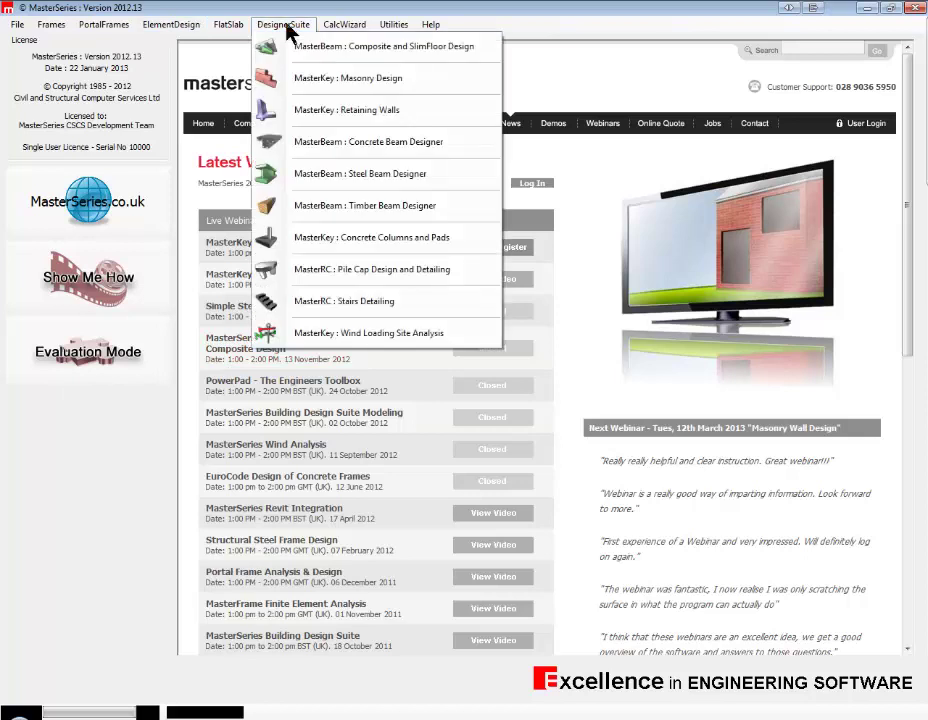
pyautogui.click(420, 84)
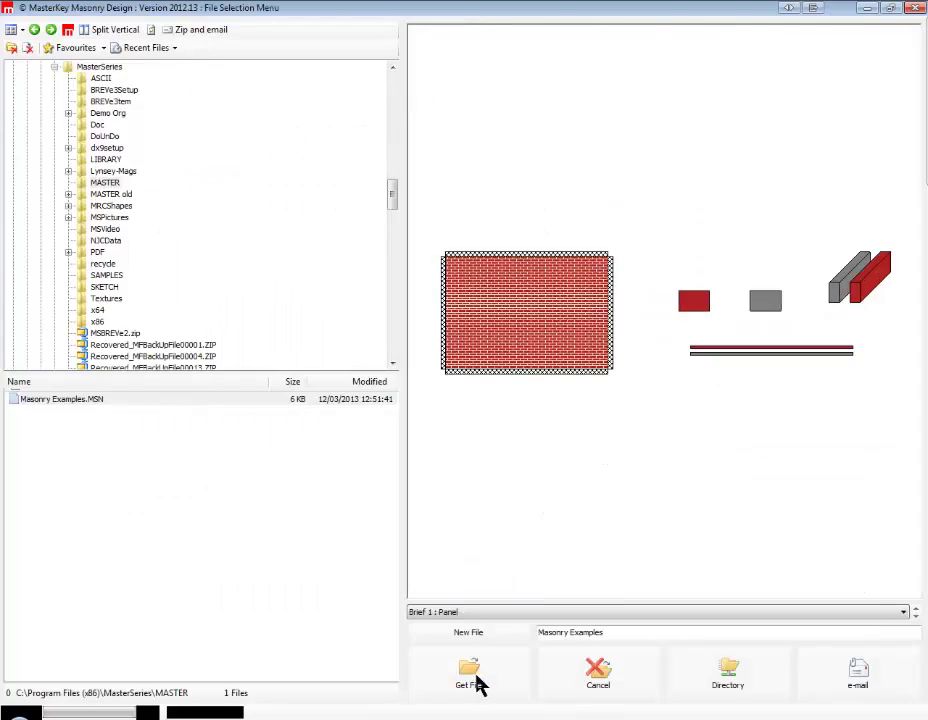
pyautogui.click(474, 680)
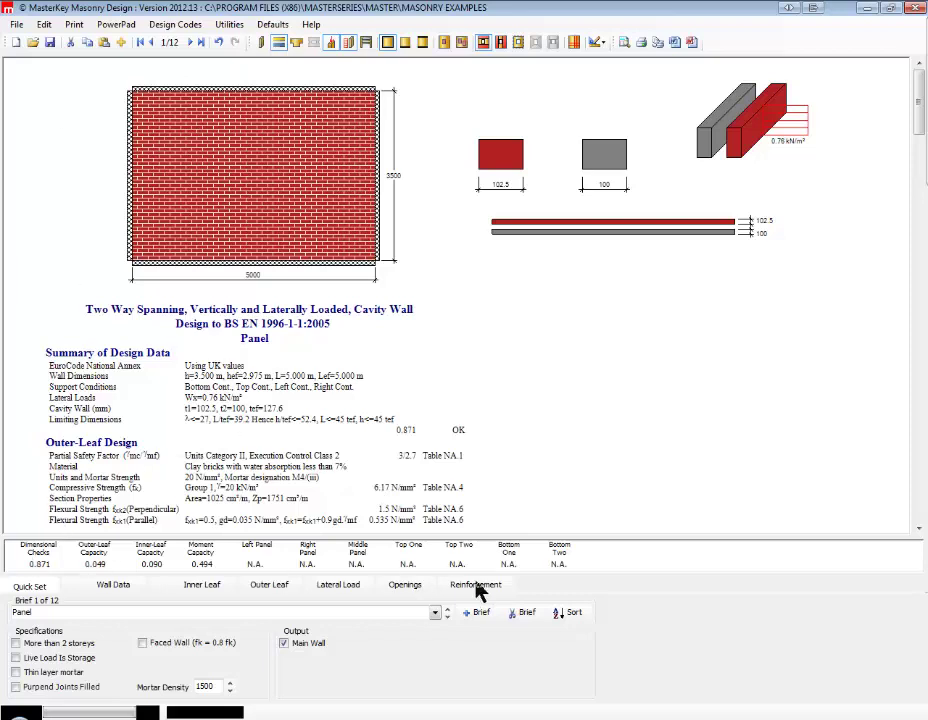
# Review the cavity panel's Wall Data, Inner Leaf and Outer Leaf tabs, then advance to brief 2
pyautogui.click(116, 585)
pyautogui.click(205, 585)
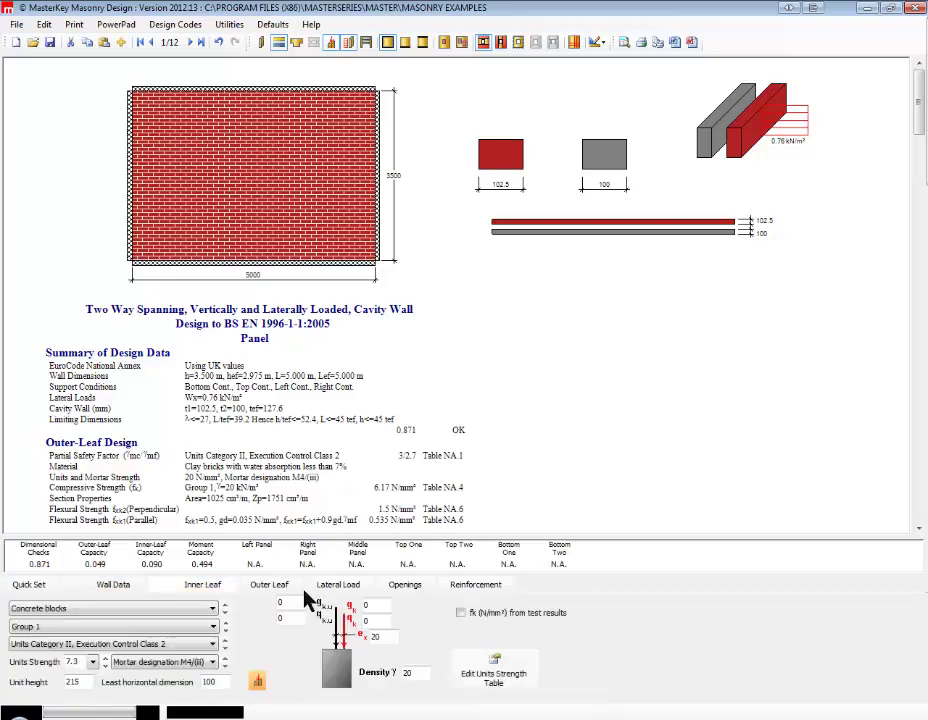
pyautogui.click(269, 586)
pyautogui.click(24, 587)
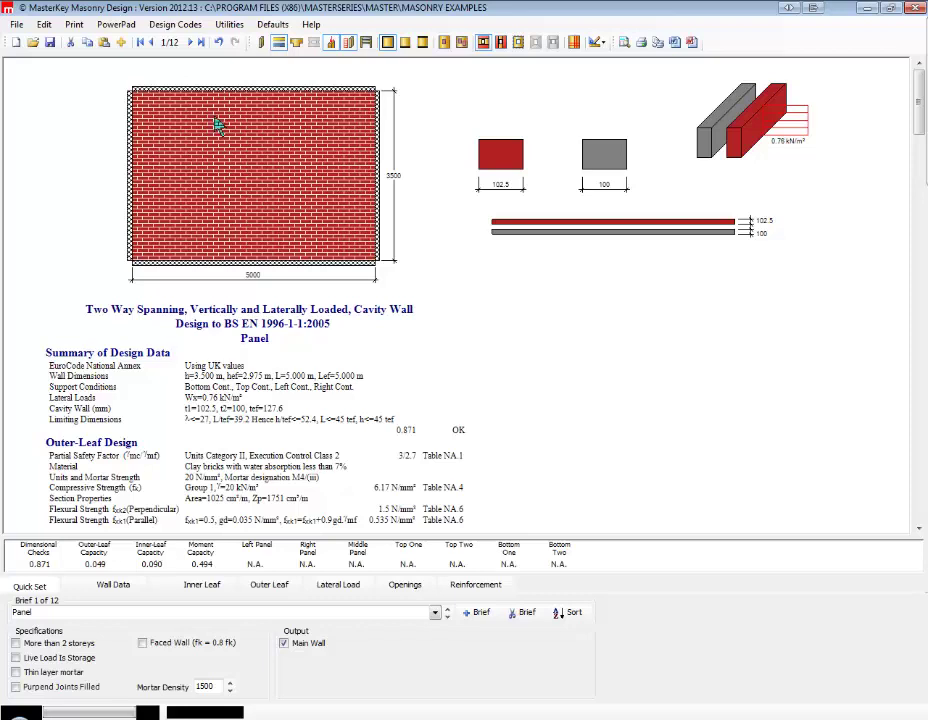
pyautogui.click(192, 48)
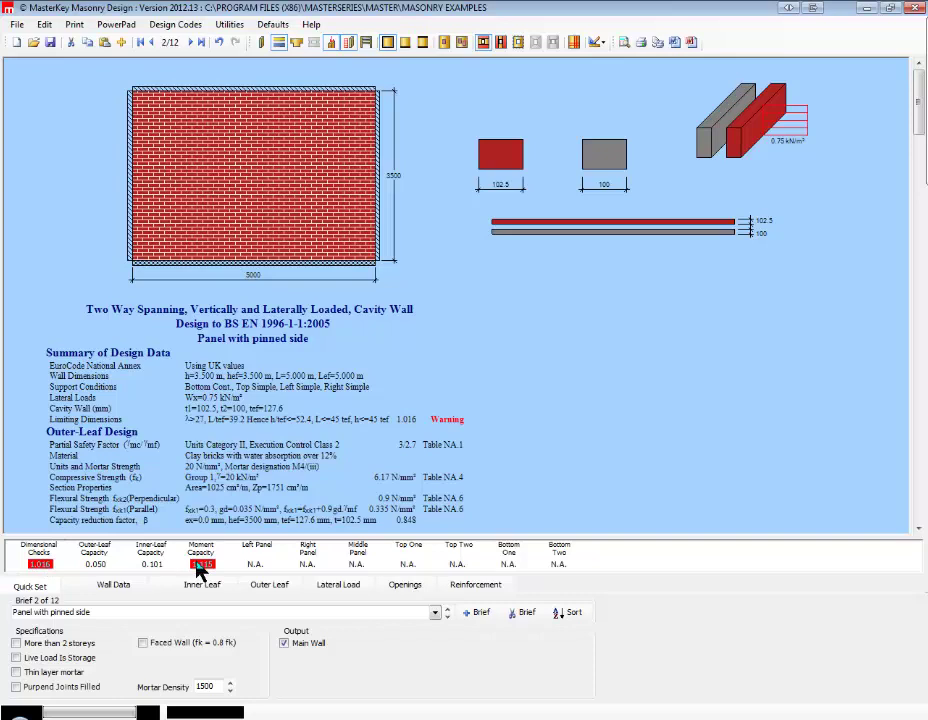
# Advance to brief 3/12, 'Panel with free edge'
pyautogui.click(192, 44)
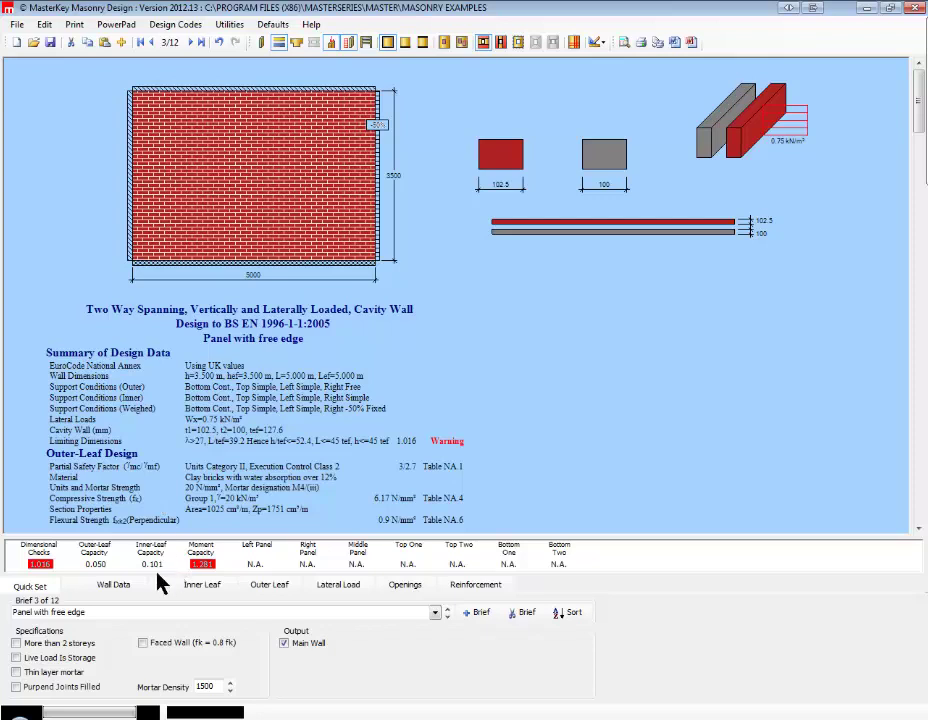
# Show the free-edge panel's wall dimensions and leaf thicknesses, then advance to brief 4/12
pyautogui.click(122, 586)
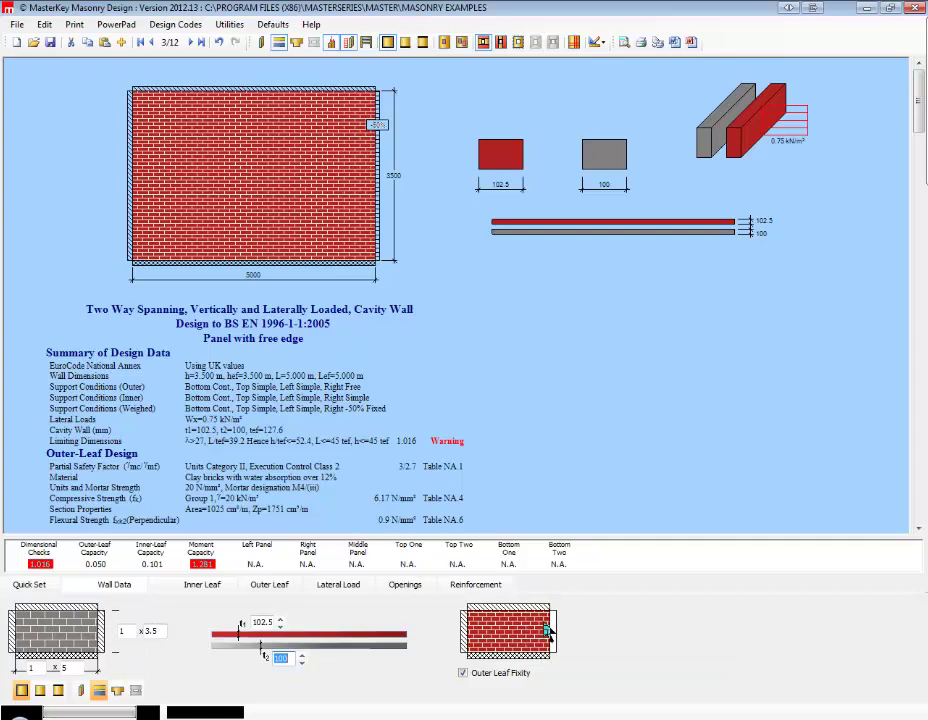
pyautogui.click(192, 44)
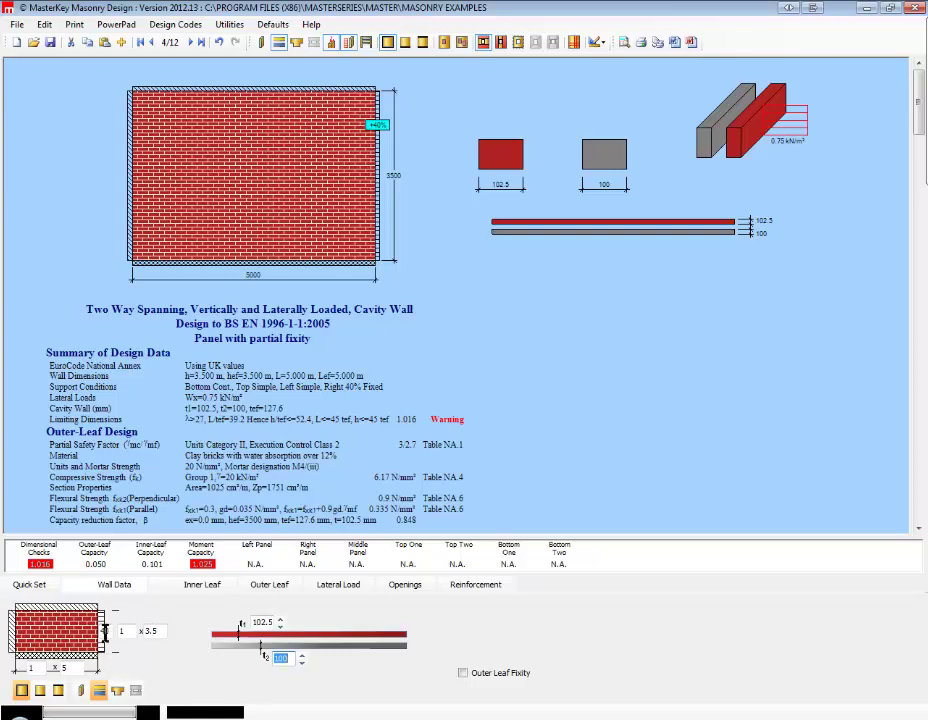
# Set the right edge fixity to 50% and advance to brief 5/12
pyautogui.click(106, 632)
pyautogui.write('50')
pyautogui.press('Return')
pyautogui.click(191, 47)
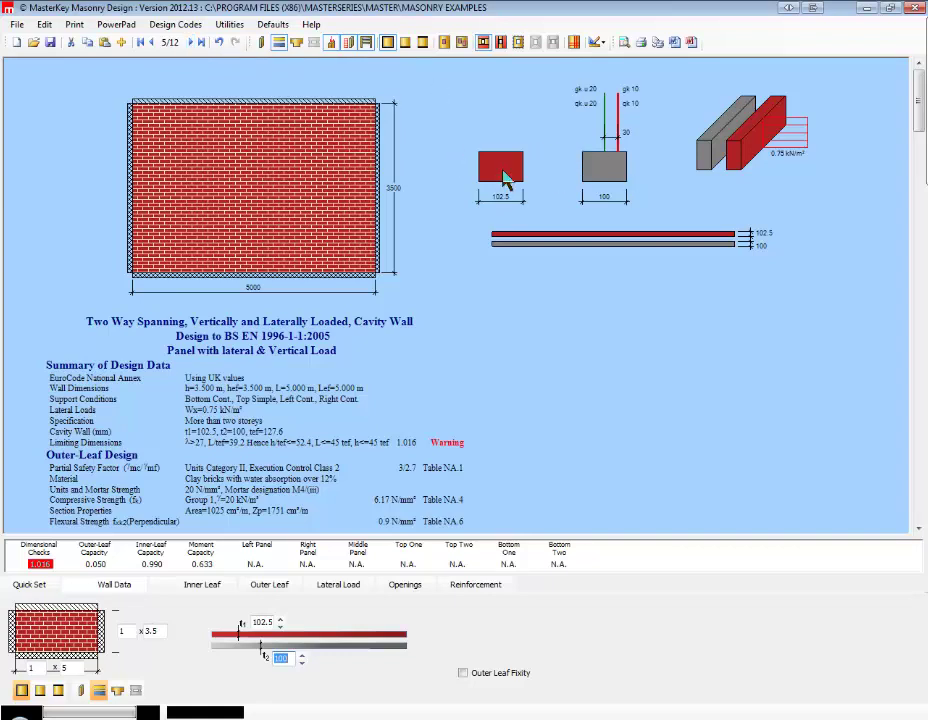
# Review brief 5's outer leaf and inner leaf materials and loads
pyautogui.click(608, 143)
pyautogui.click(253, 590)
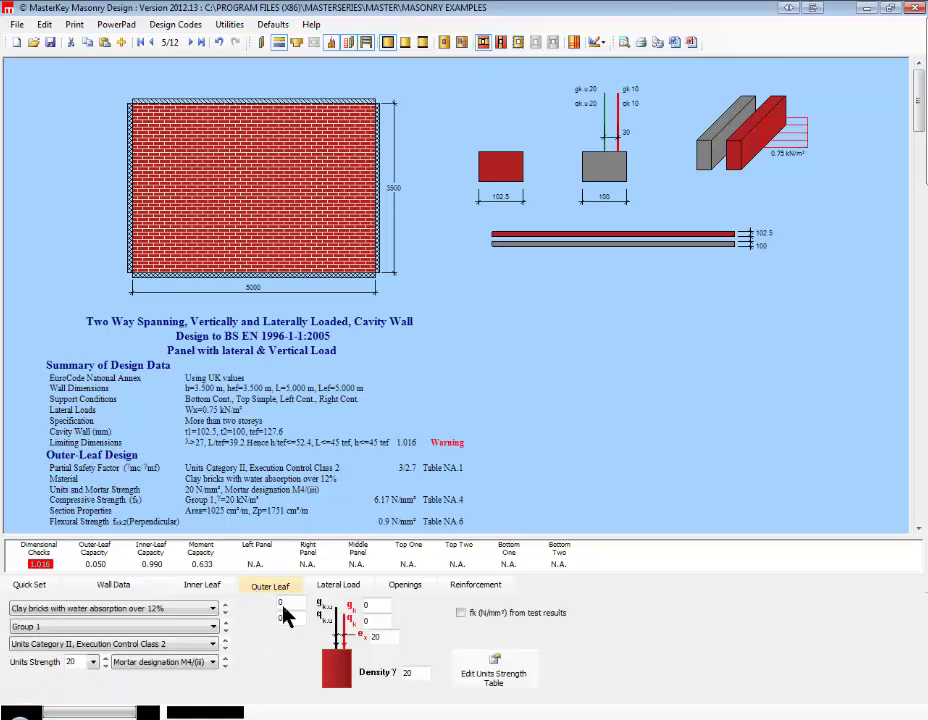
pyautogui.click(211, 588)
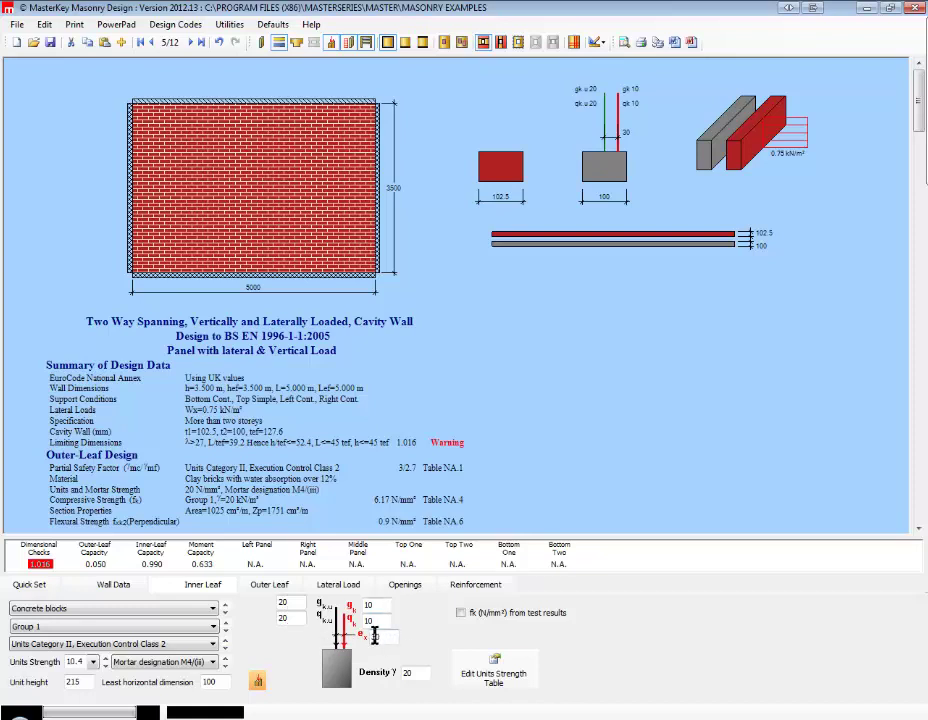
# Change the inner-leaf load eccentricity to 20 mm, restore 30 mm, and advance to brief 6
pyautogui.doubleClick(374, 636)
pyautogui.write('20')
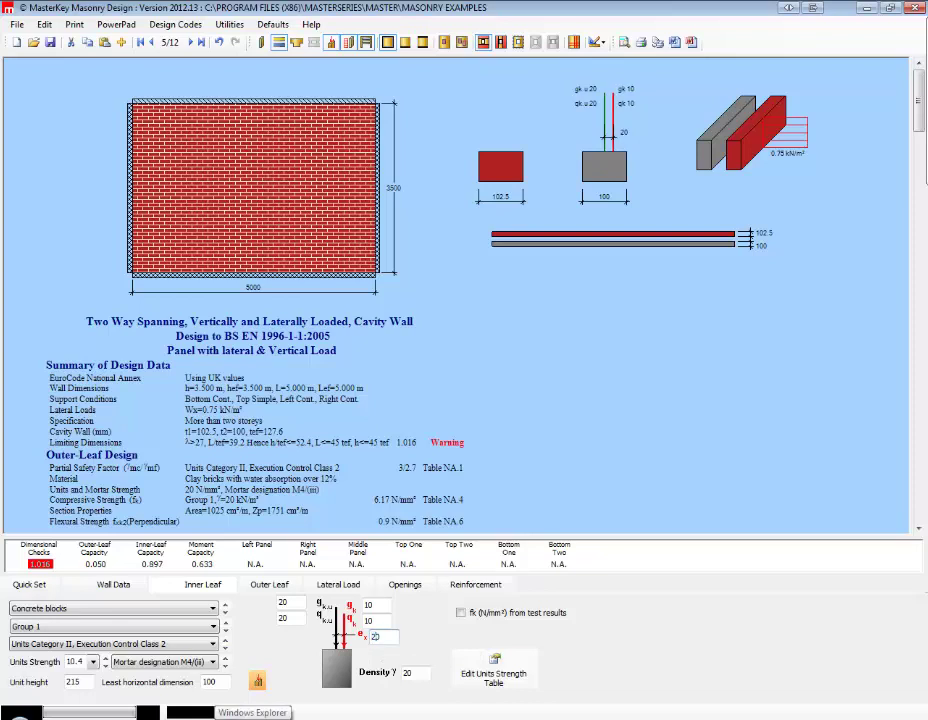
pyautogui.doubleClick(374, 636)
pyautogui.write('30')
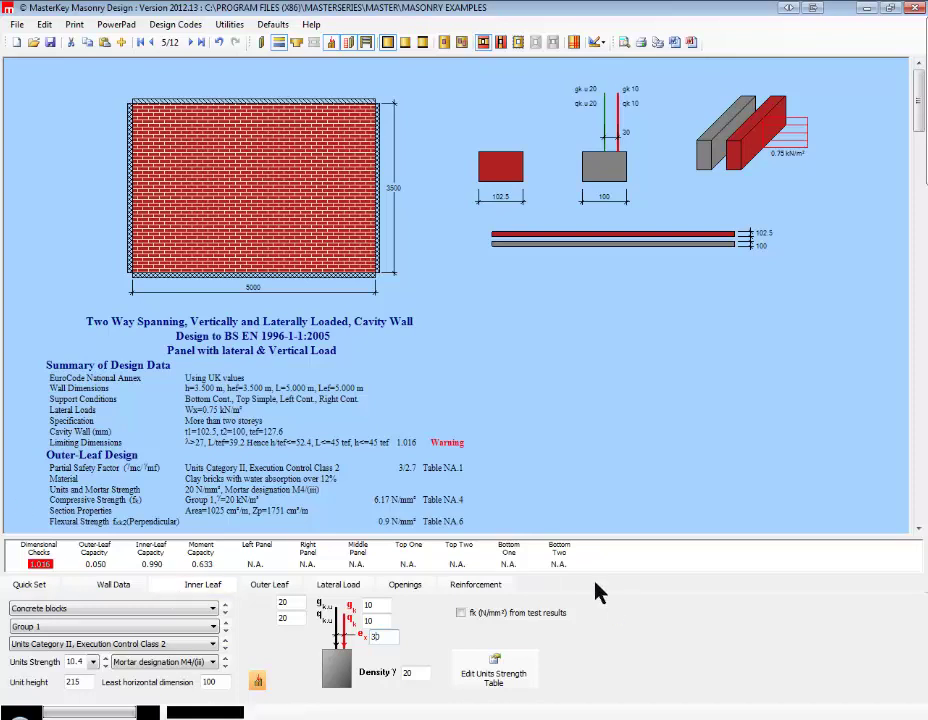
pyautogui.click(191, 43)
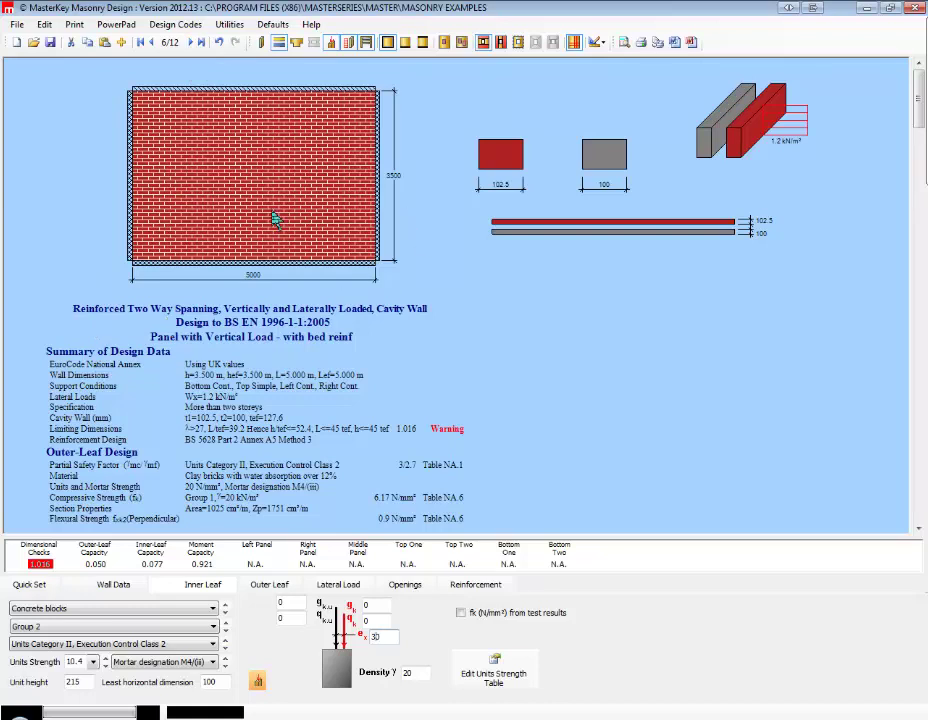
# Toggle outer-leaf bed reinforcement on and off, leaving inner-leaf bars only, then show wall data
pyautogui.click(452, 589)
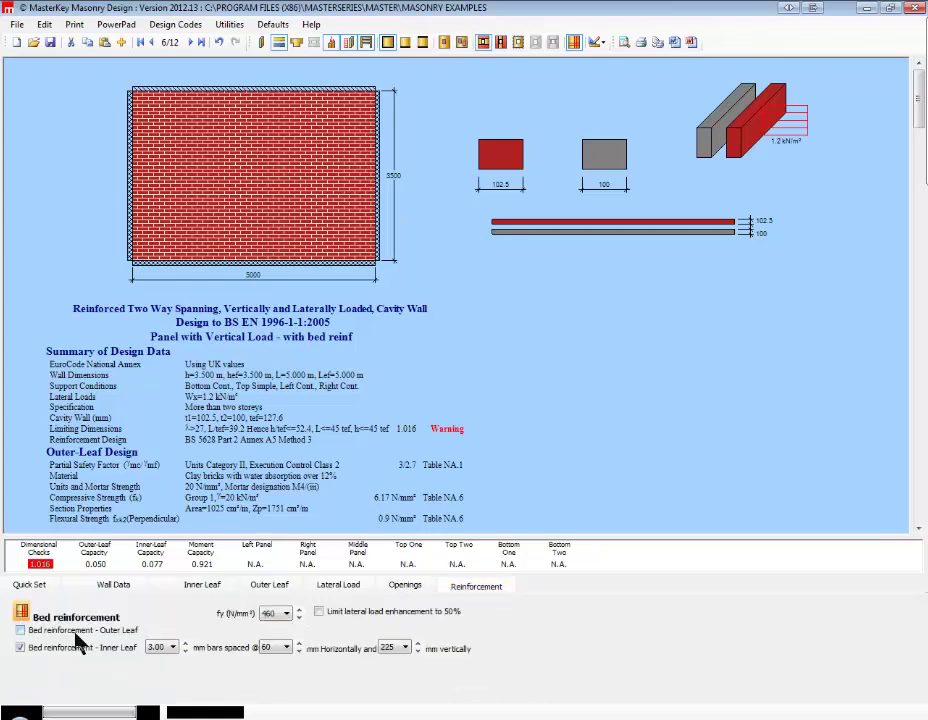
pyautogui.click(20, 631)
pyautogui.click(20, 631)
pyautogui.click(115, 585)
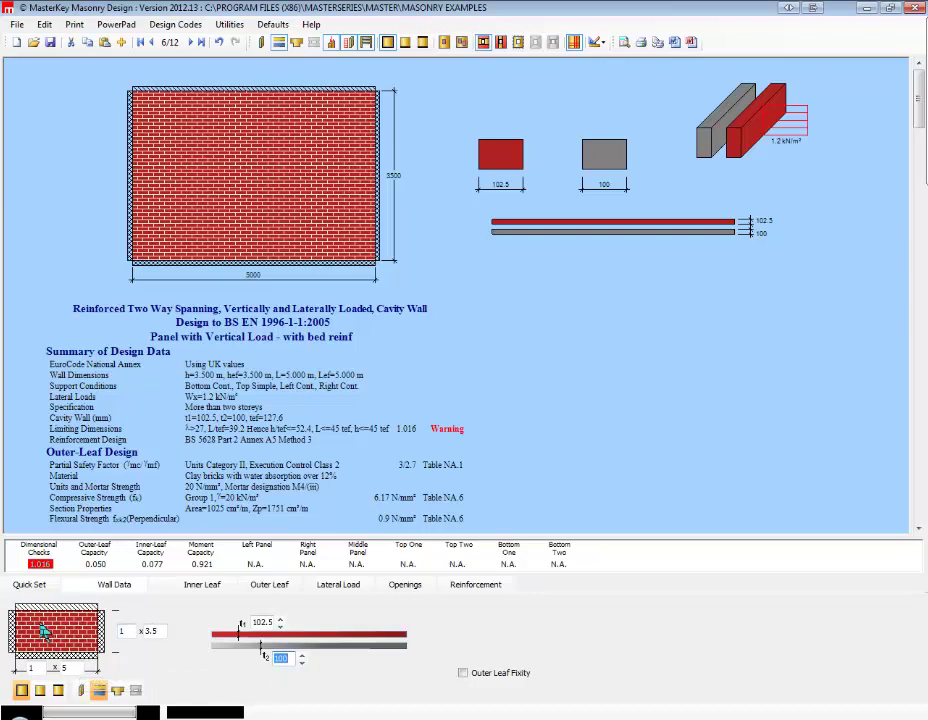
# Set the effective height factor to 0.85, giving hef = 2.975 m
pyautogui.click(121, 632)
pyautogui.write('0.85')
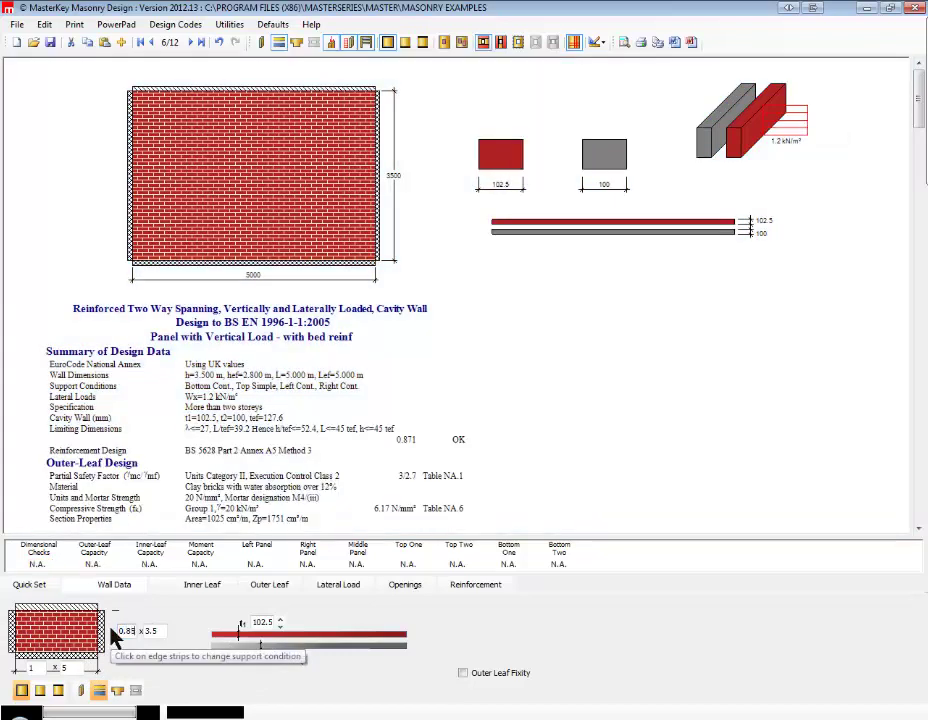
pyautogui.press('Return')
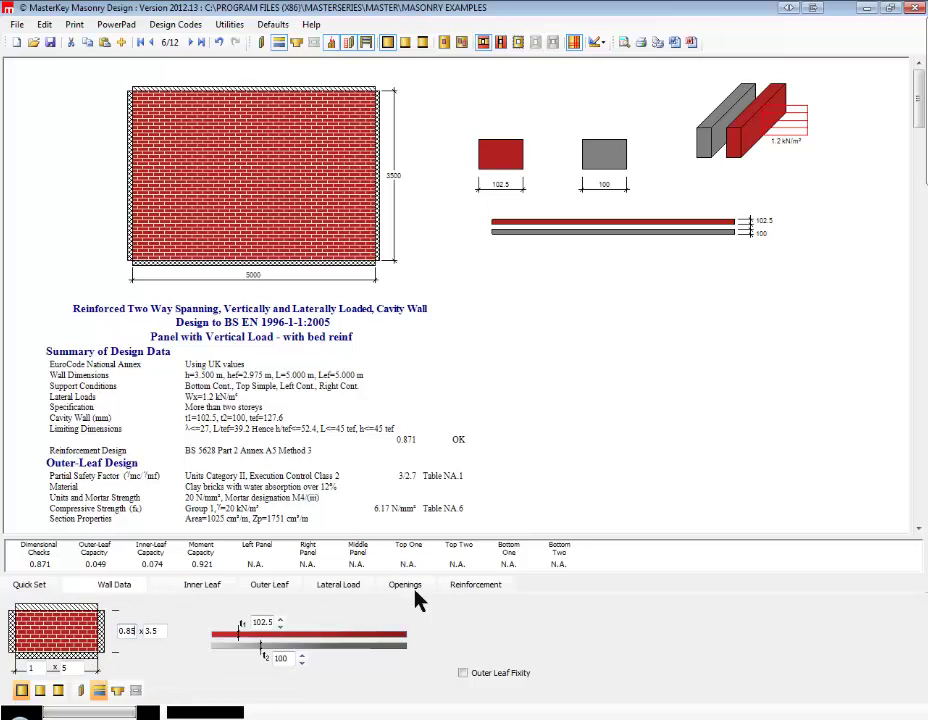
# Remove and restore inner-leaf bed reinforcement, keeping 60 mm bar spacing
pyautogui.click(460, 587)
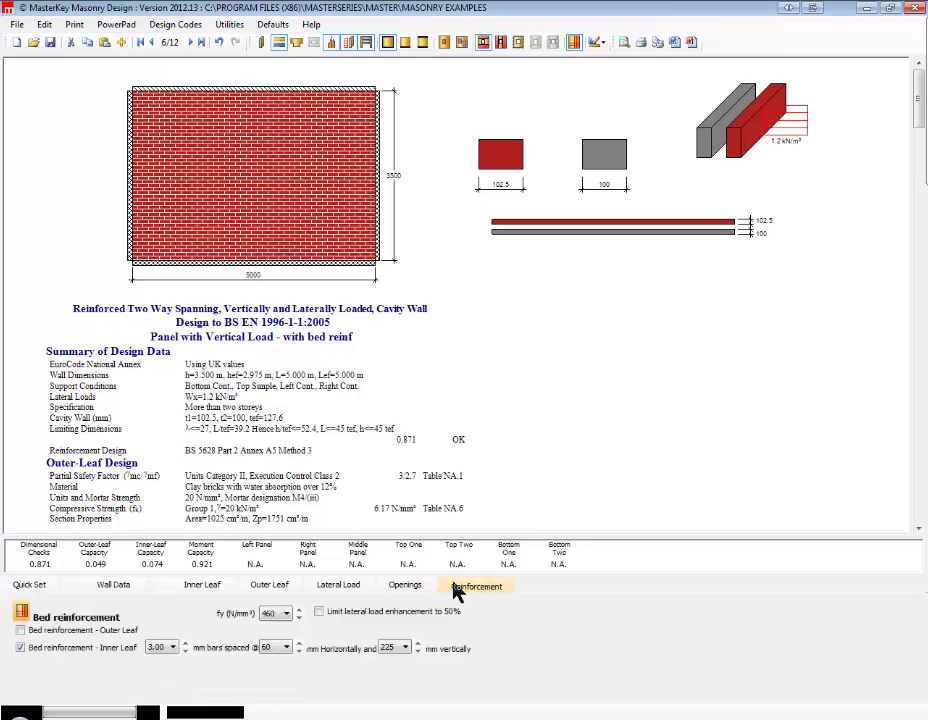
pyautogui.click(19, 648)
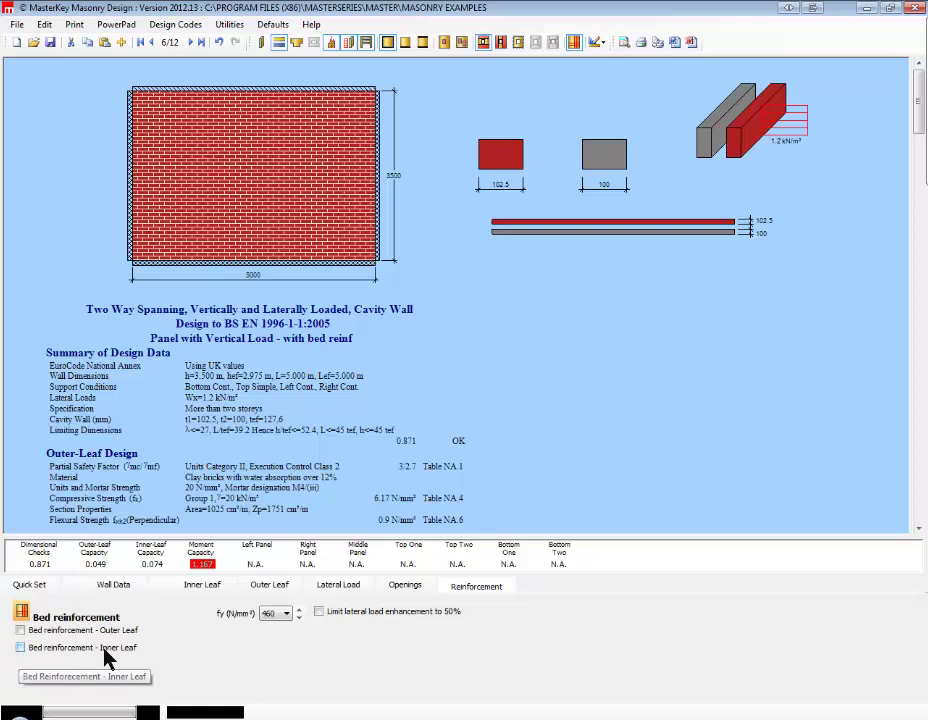
pyautogui.click(20, 648)
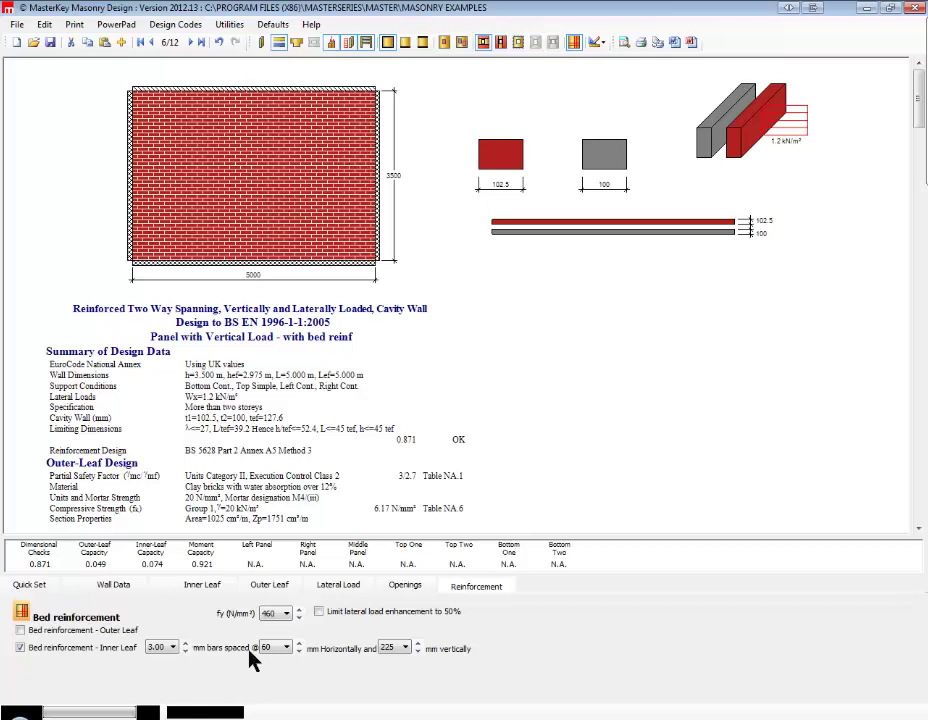
pyautogui.write('60')
pyautogui.hotkey('shift', 'Tab')
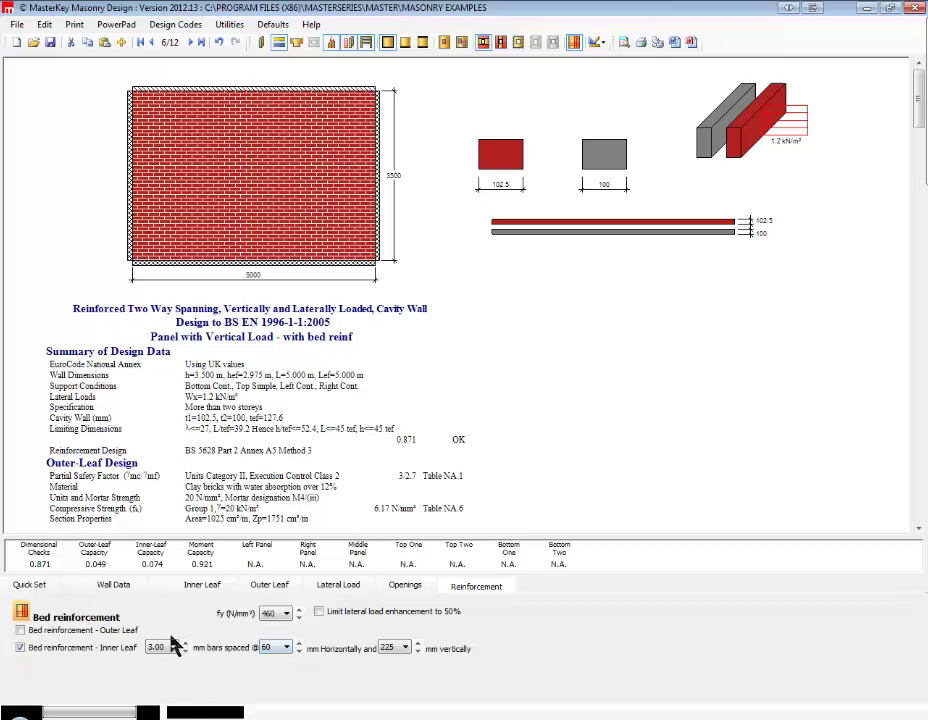
pyautogui.click(287, 649)
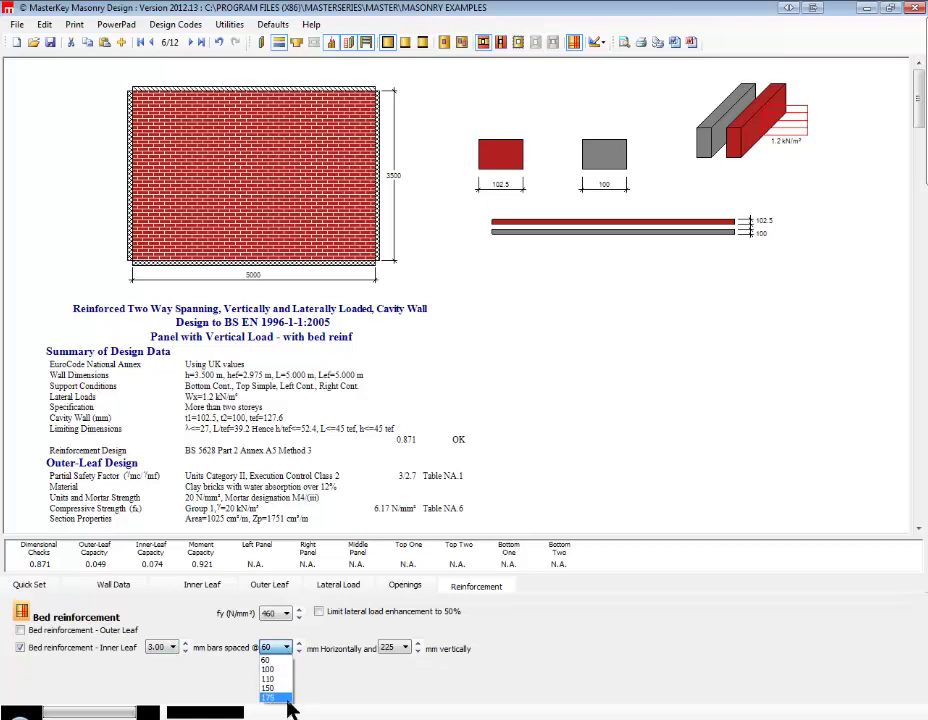
pyautogui.click(276, 658)
# Raise the inner-leaf bar size to 5.00 mm and advance to brief 7/12
pyautogui.click(184, 645)
pyautogui.click(184, 645)
pyautogui.click(184, 645)
pyautogui.click(174, 648)
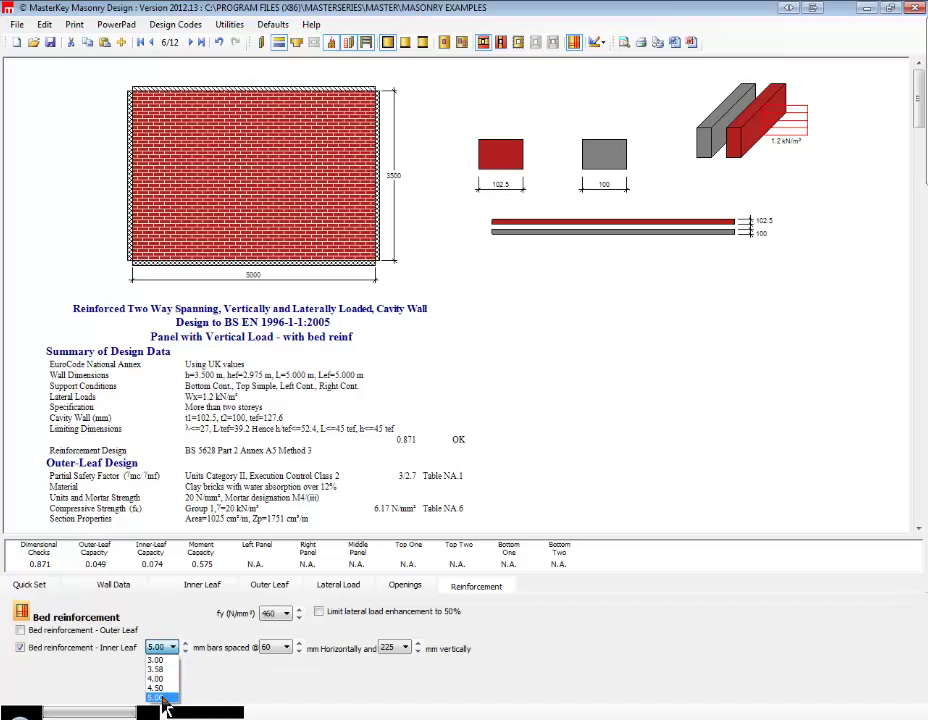
pyautogui.click(160, 697)
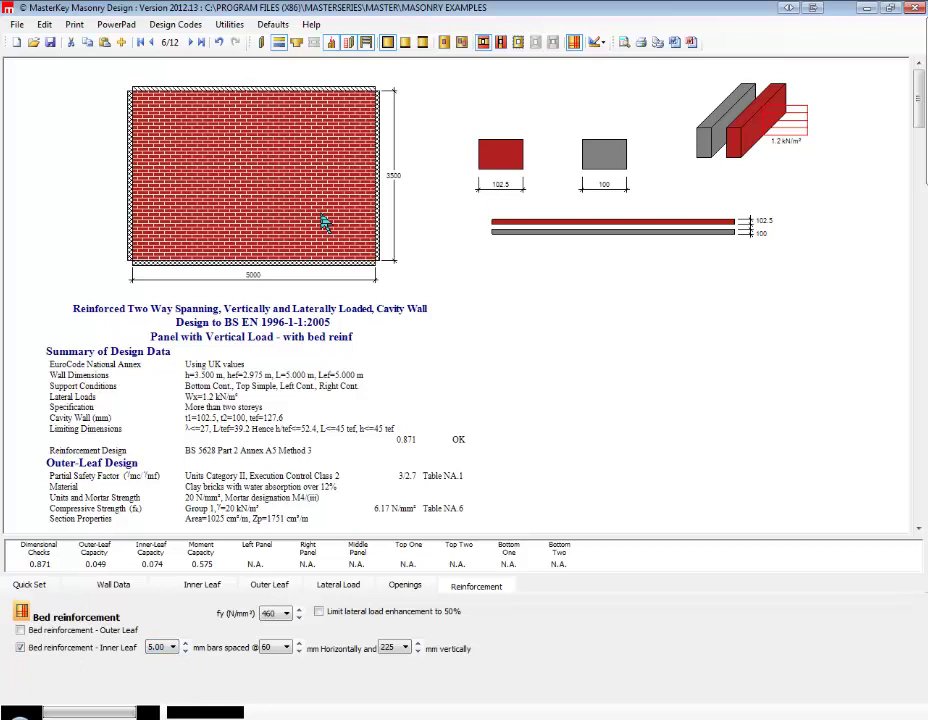
pyautogui.click(193, 53)
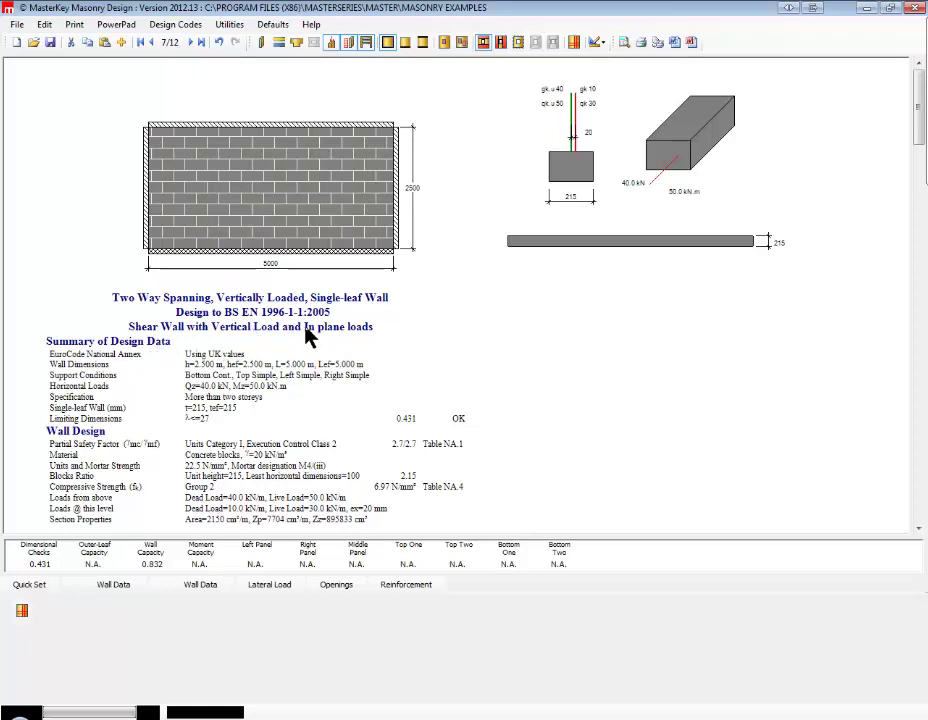
pyautogui.click(285, 597)
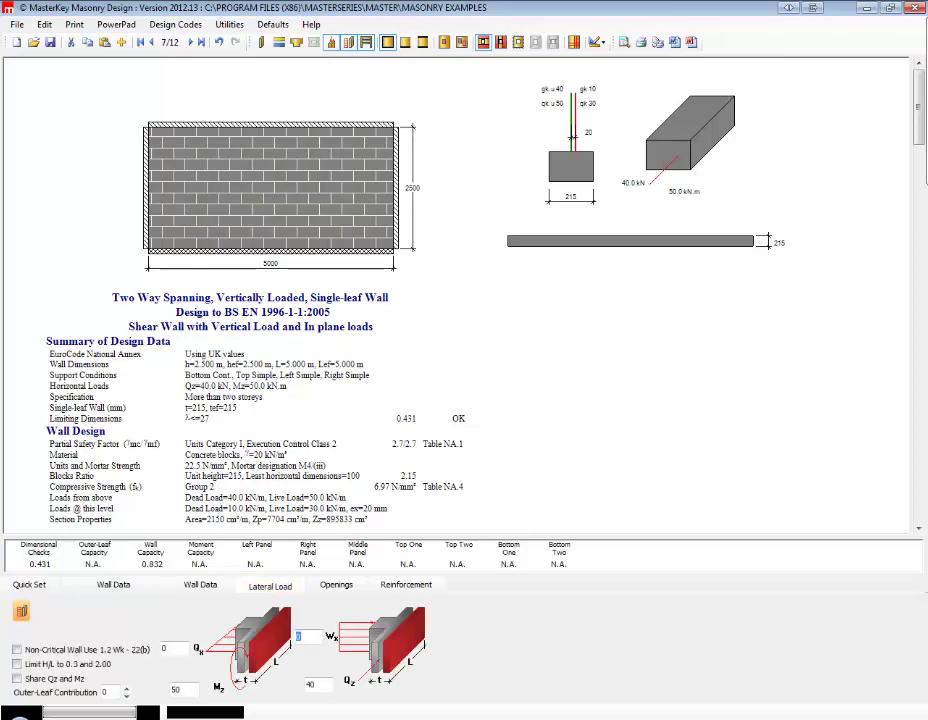
pyautogui.click(318, 685)
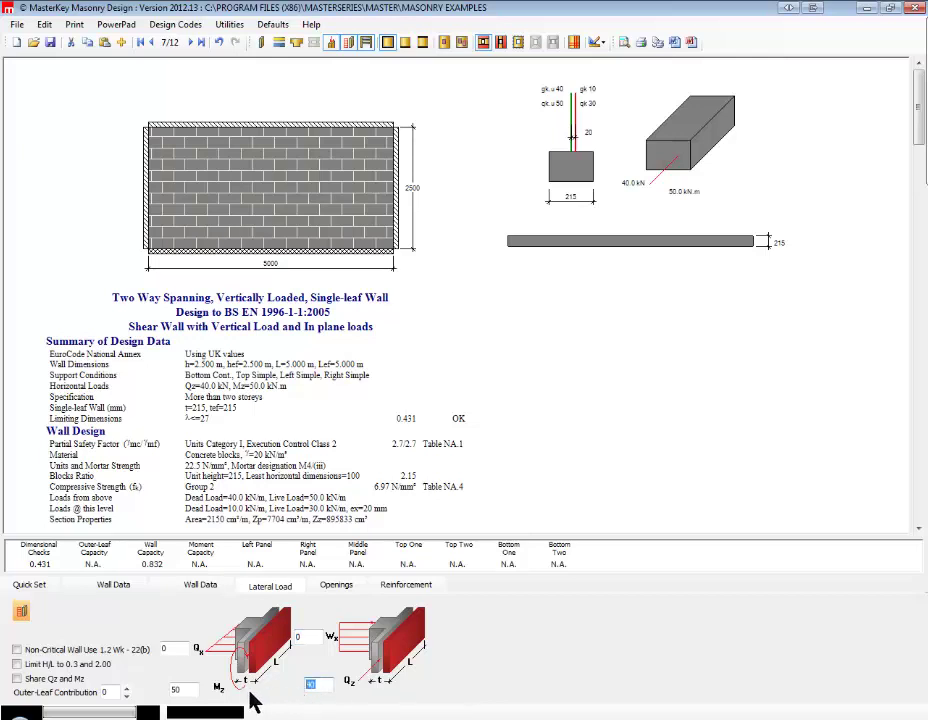
pyautogui.click(176, 690)
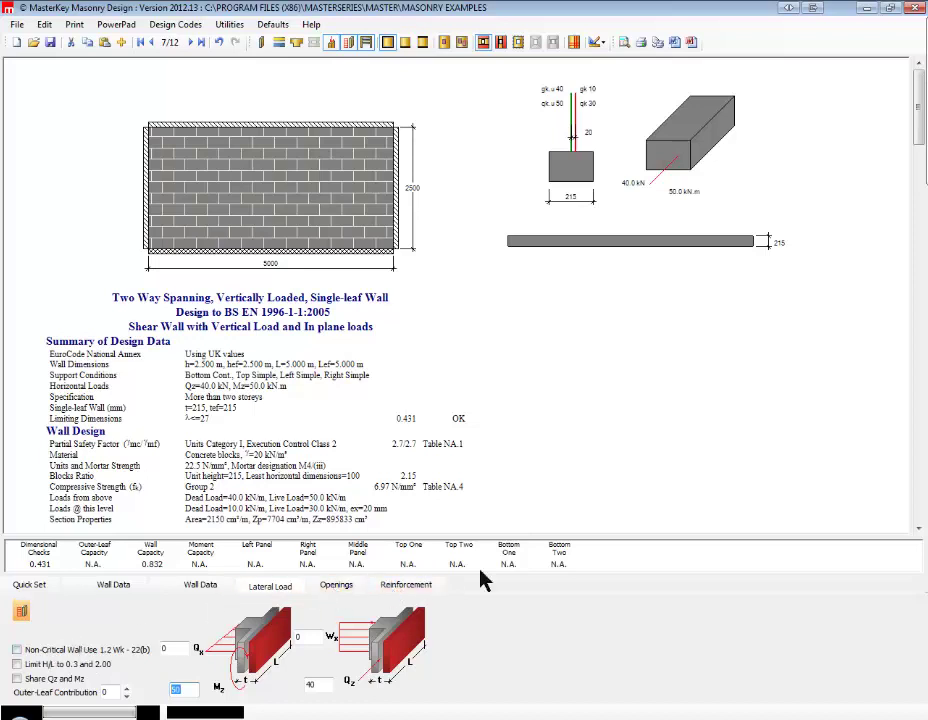
pyautogui.click(396, 592)
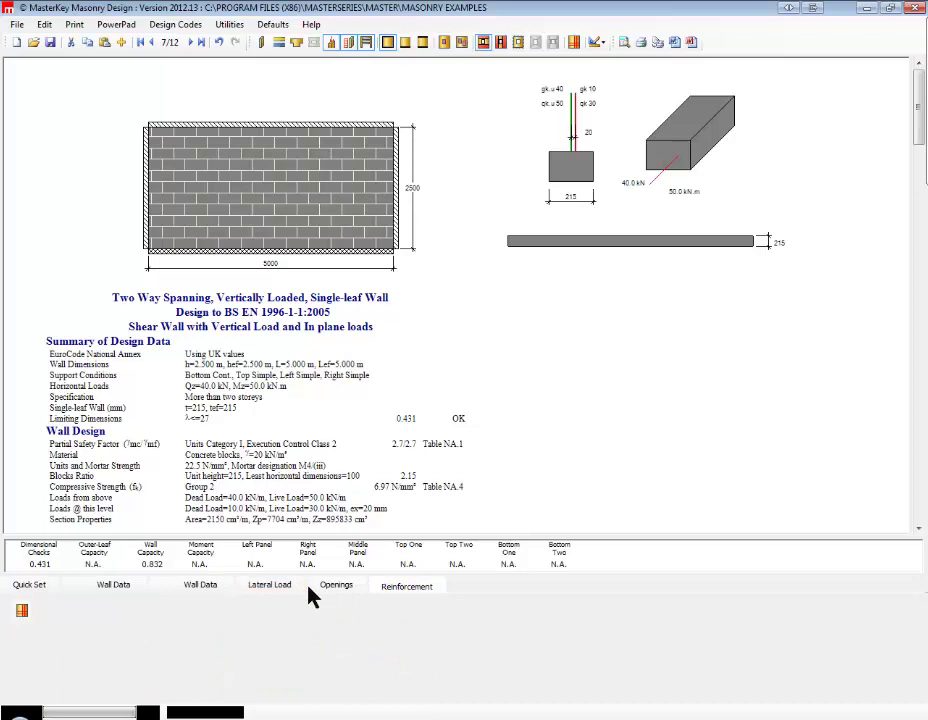
# Review brief 7's materials: Group 2 concrete blocks, 22.5 N/mm² units and M4(iii) mortar
pyautogui.click(186, 590)
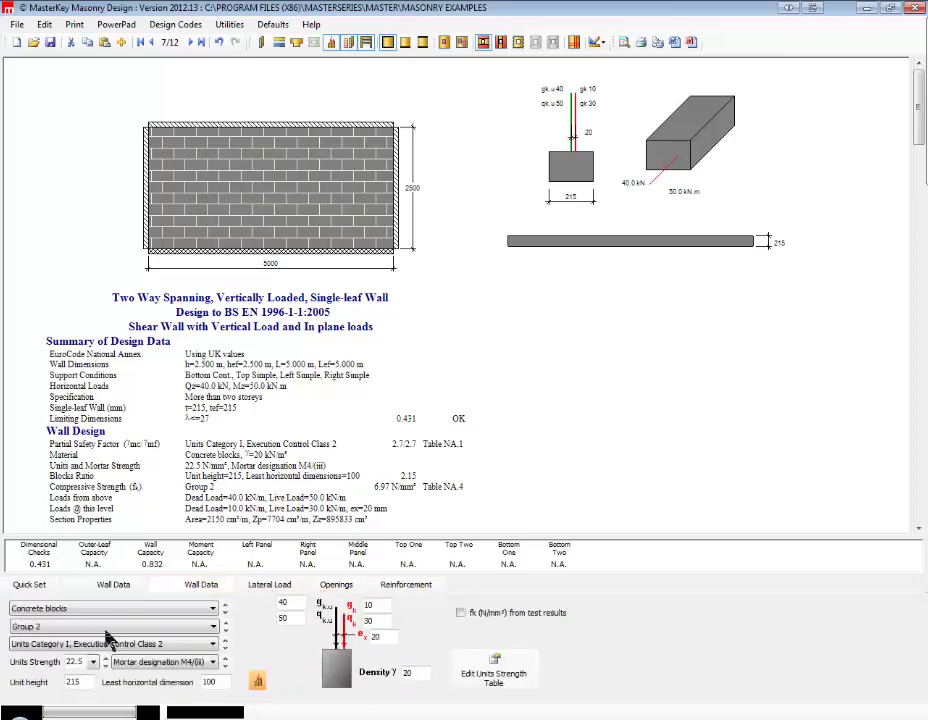
pyautogui.click(130, 592)
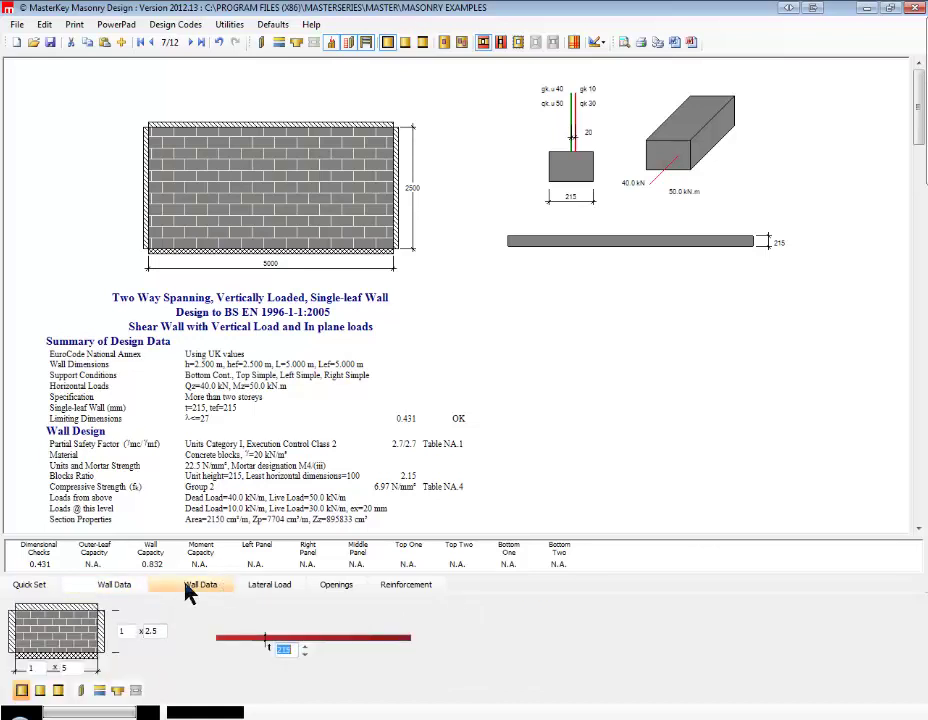
pyautogui.click(188, 588)
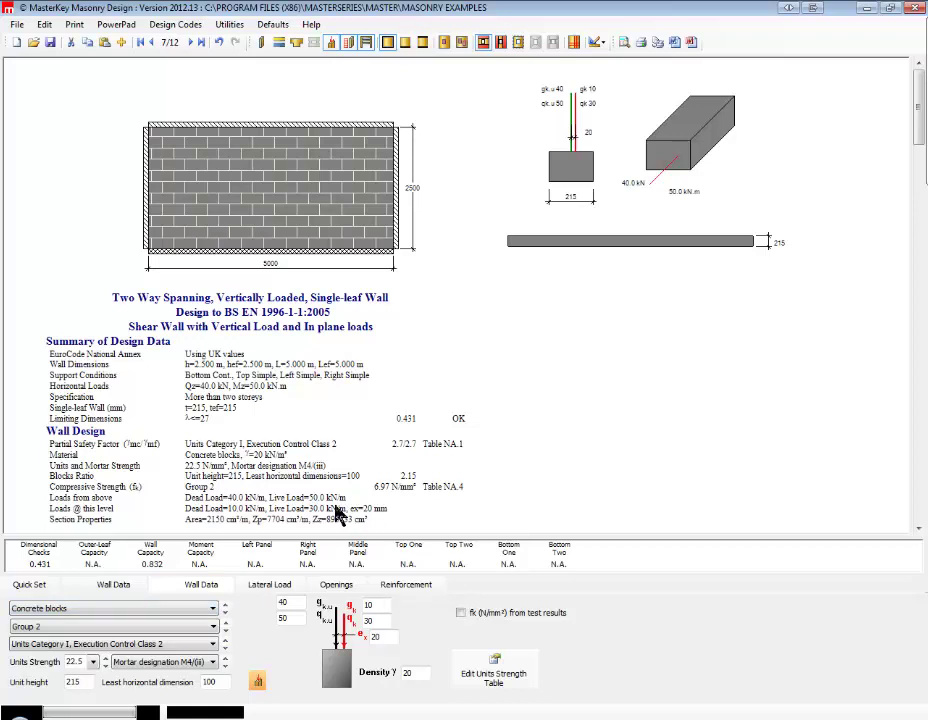
pyautogui.click(158, 609)
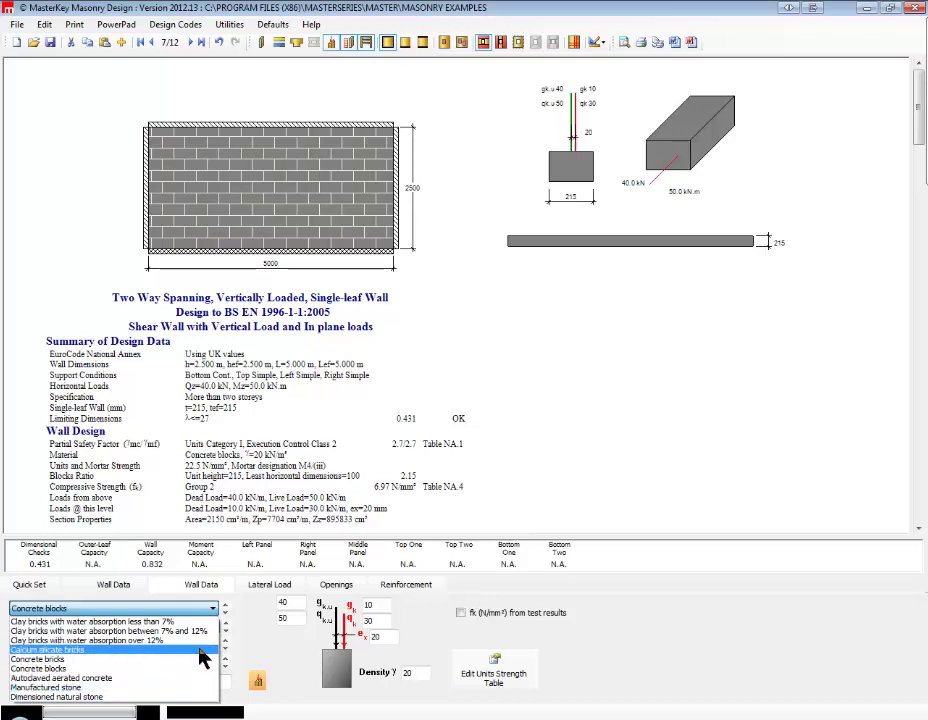
pyautogui.click(258, 637)
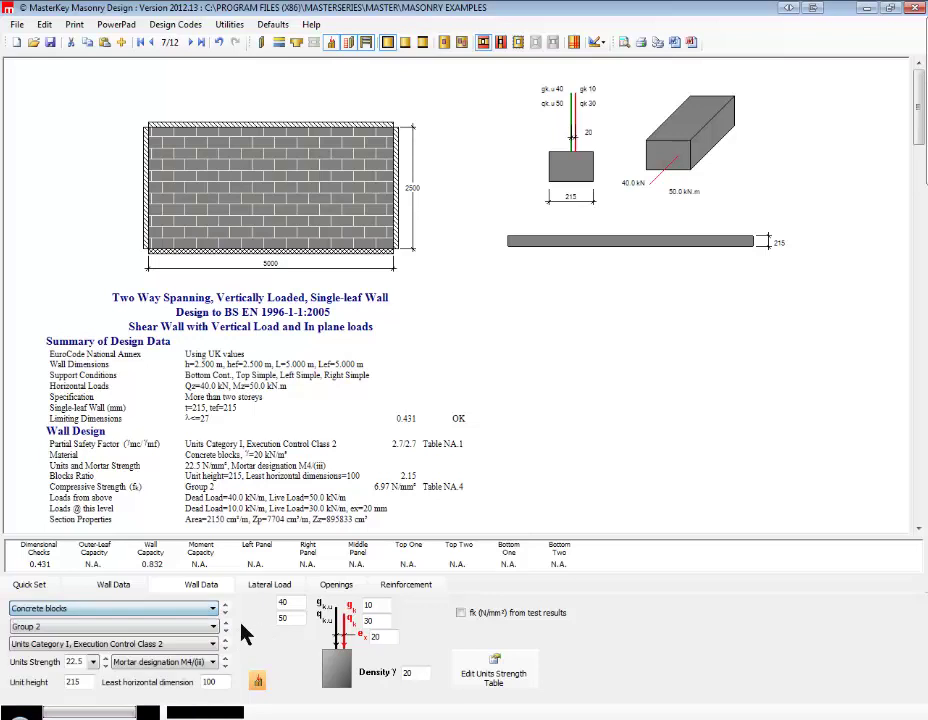
pyautogui.click(48, 627)
pyautogui.click(113, 629)
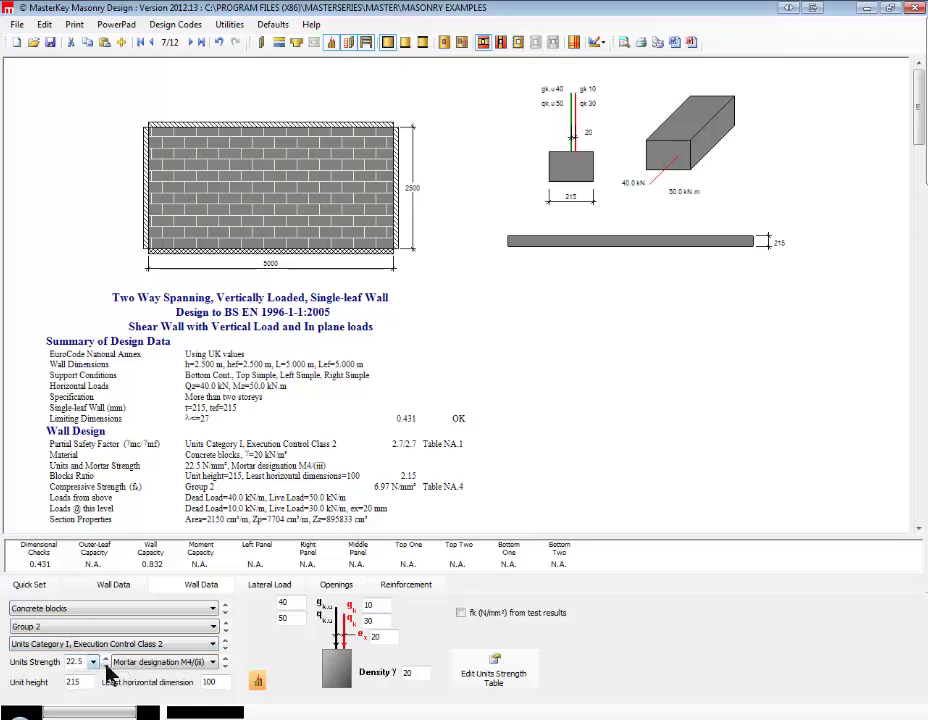
# Set the block unit strength to 10.4 N/mm², giving fk 4.06 N/mm² and capacity ratio 0.832
pyautogui.scroll(-1, 95, 666)
pyautogui.scroll(4, 108, 669)
pyautogui.scroll(1, 108, 665)
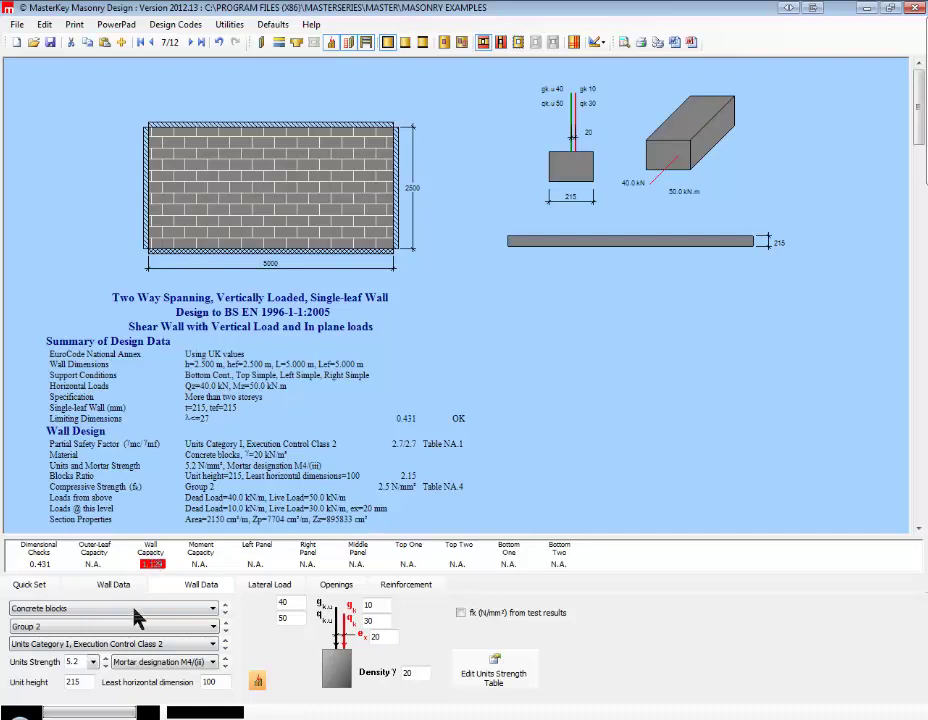
pyautogui.click(105, 662)
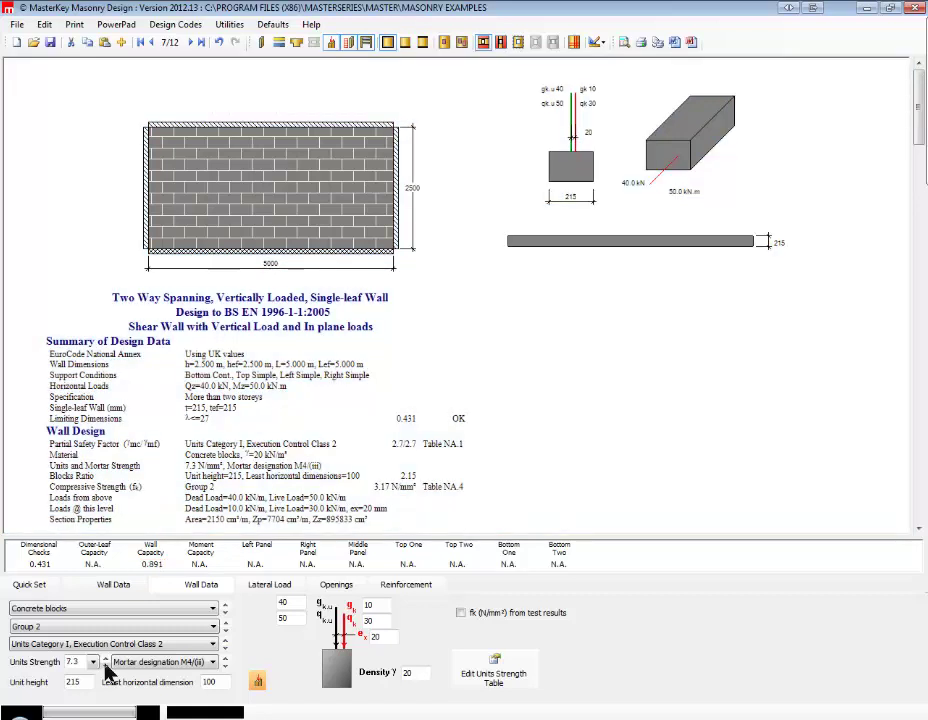
pyautogui.click(105, 662)
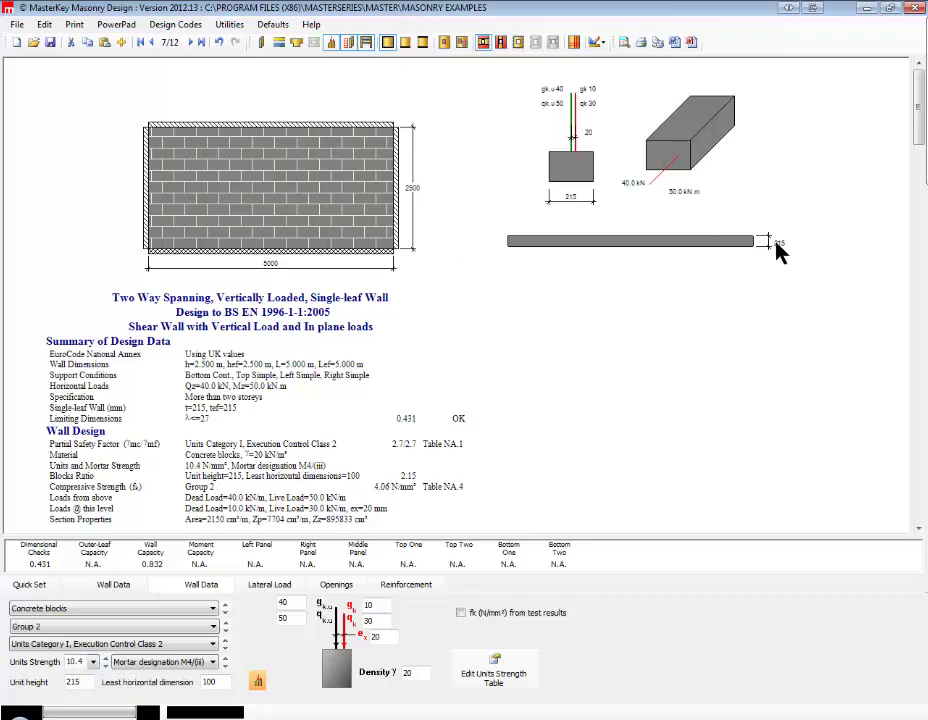
pyautogui.click(135, 672)
# Switch the mortar to M2(iv), dropping fk to 3.3 N/mm² and raising capacity ratio to 0.978
pyautogui.click(135, 662)
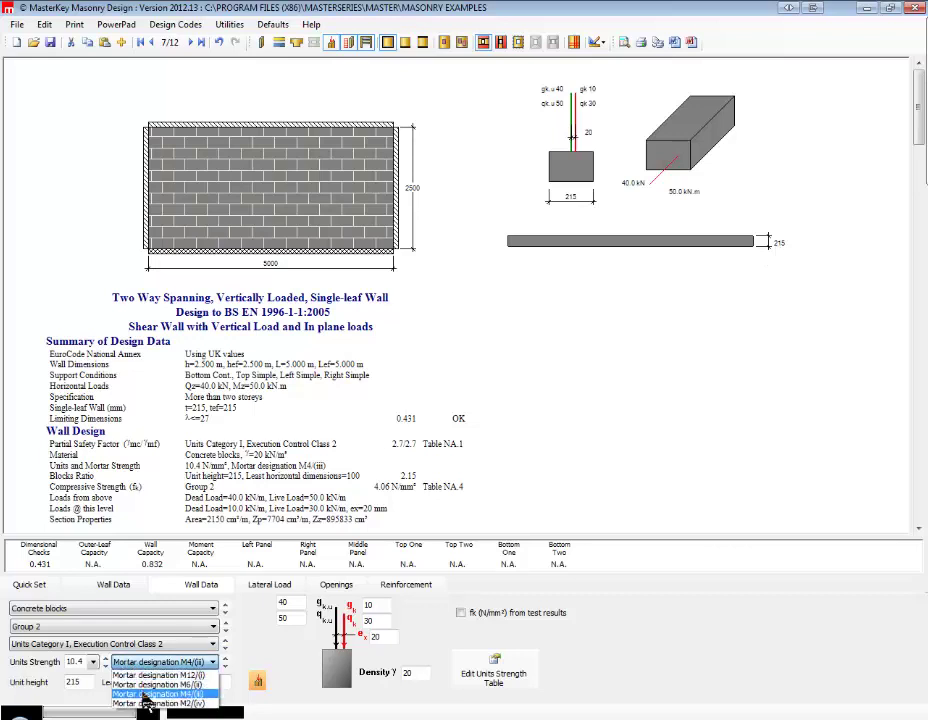
pyautogui.click(168, 696)
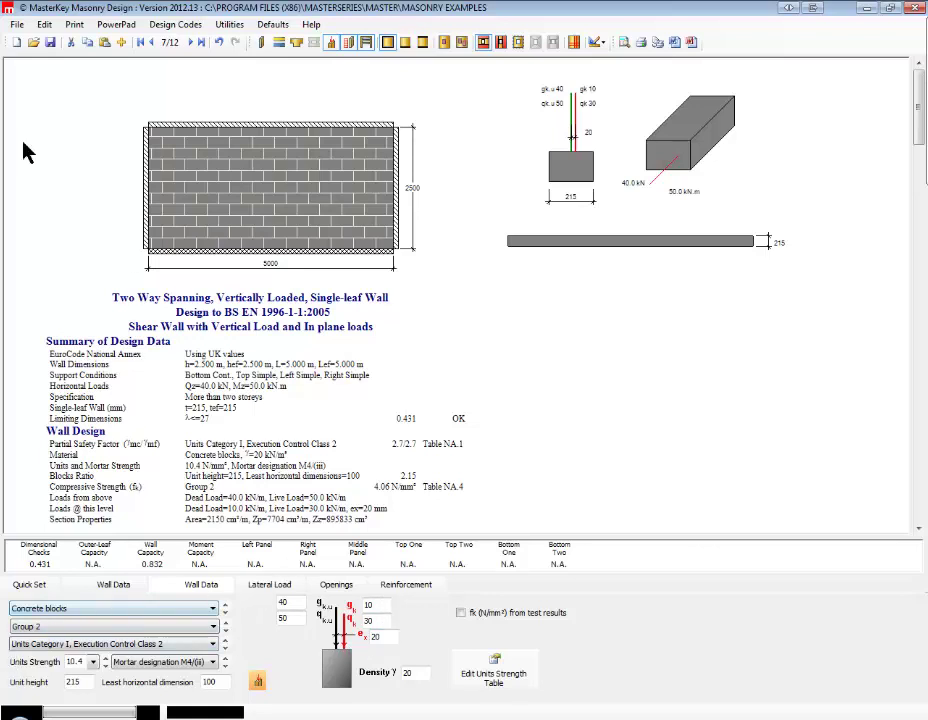
# Advance to brief 8, the free-standing single-leaf wall, and tick Non-Critical Wall Use
pyautogui.click(193, 43)
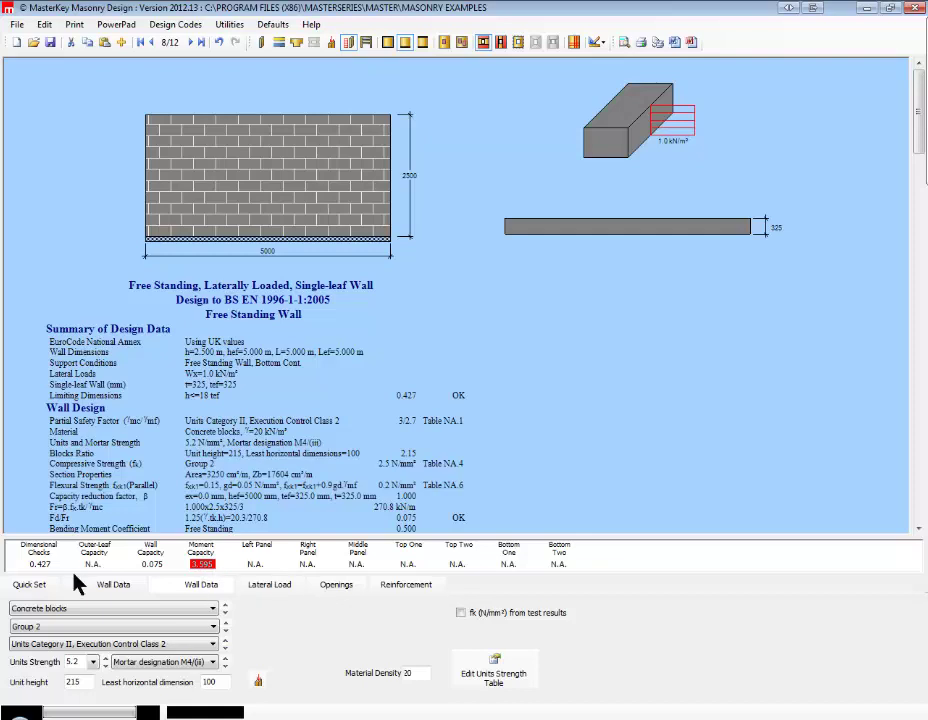
pyautogui.click(266, 587)
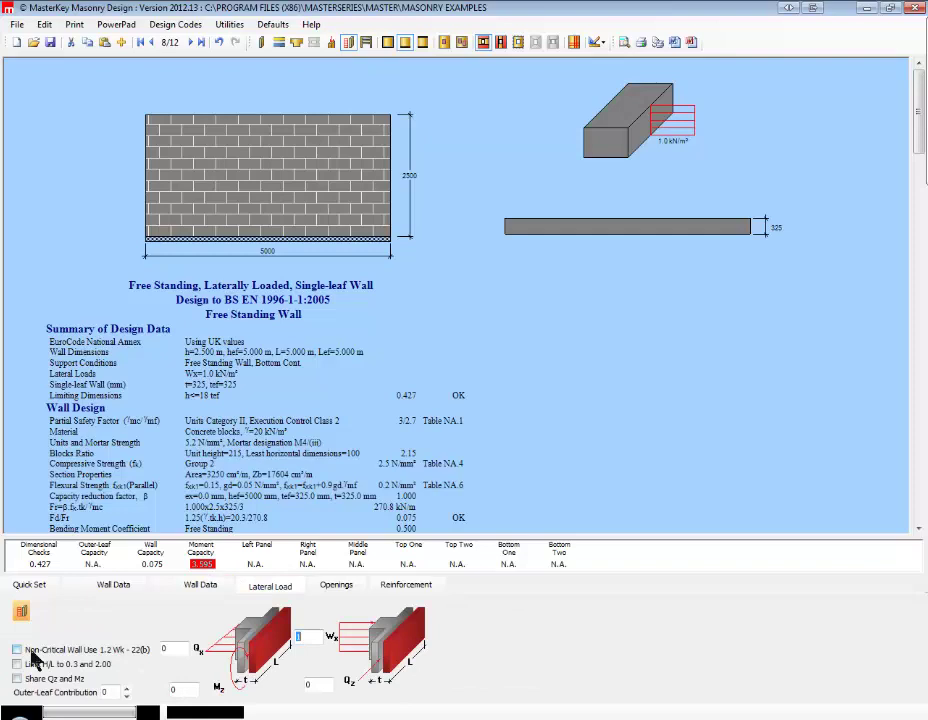
pyautogui.click(31, 653)
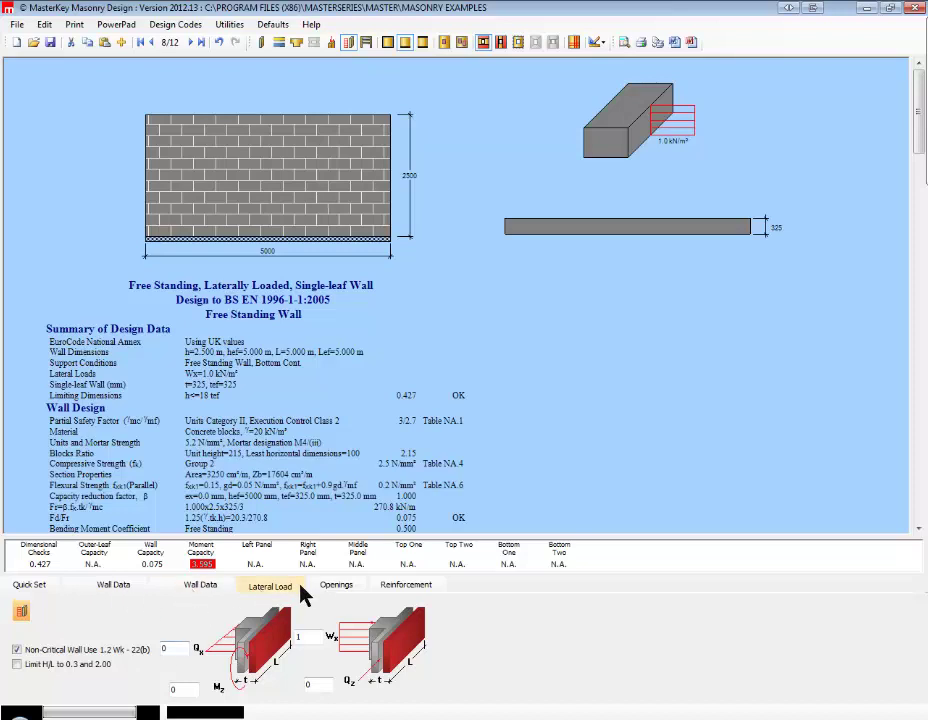
pyautogui.click(422, 592)
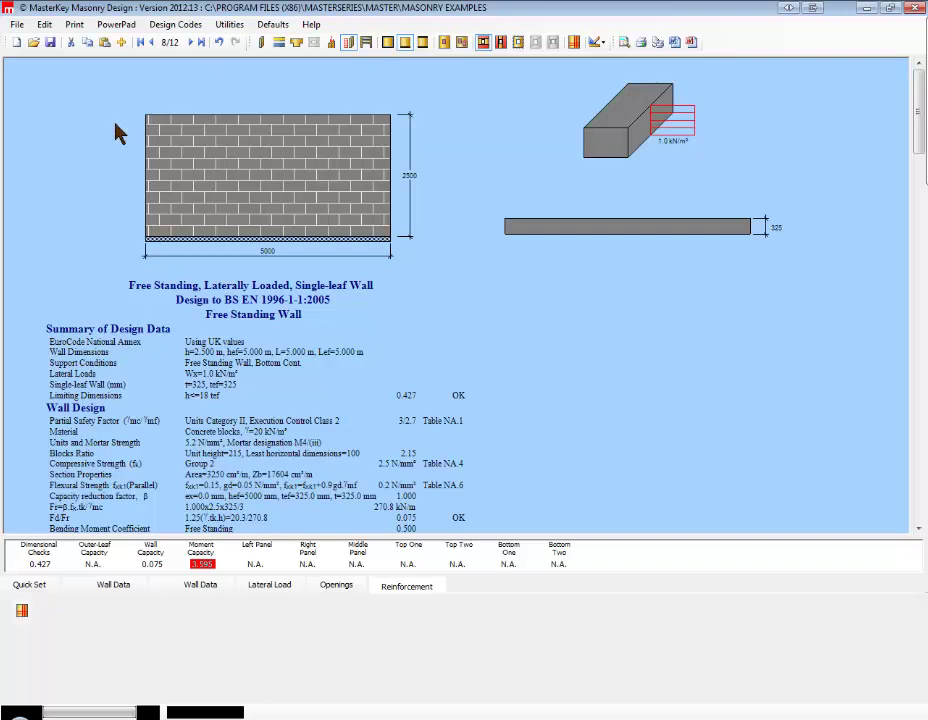
# Advance to brief 9, the piered wall, and view its lateral load design warning at Ut 1.861
pyautogui.click(189, 43)
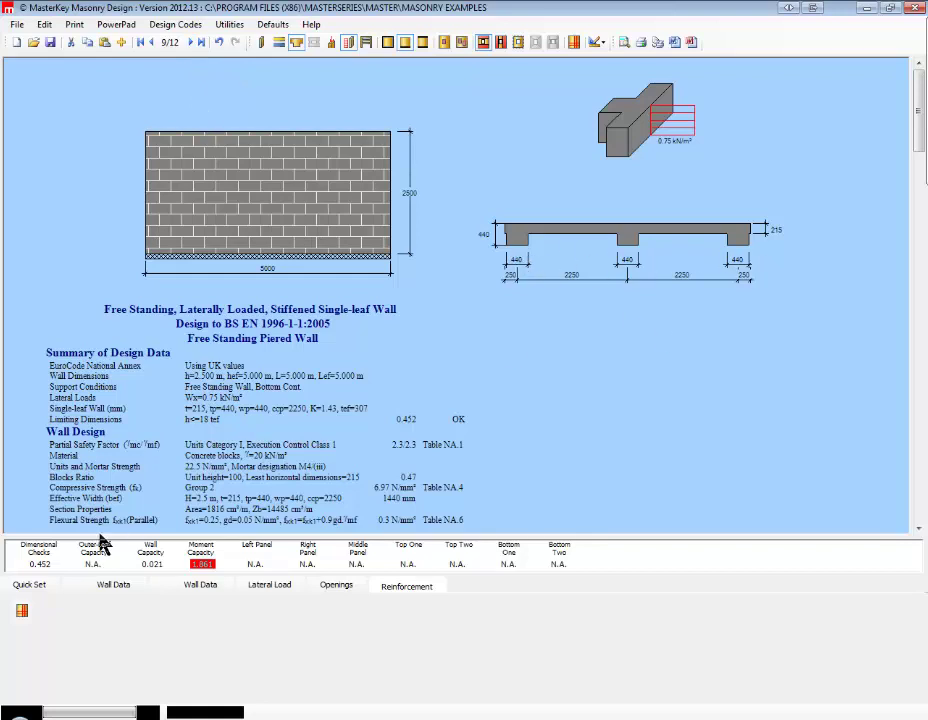
pyautogui.click(205, 565)
pyautogui.click(200, 563)
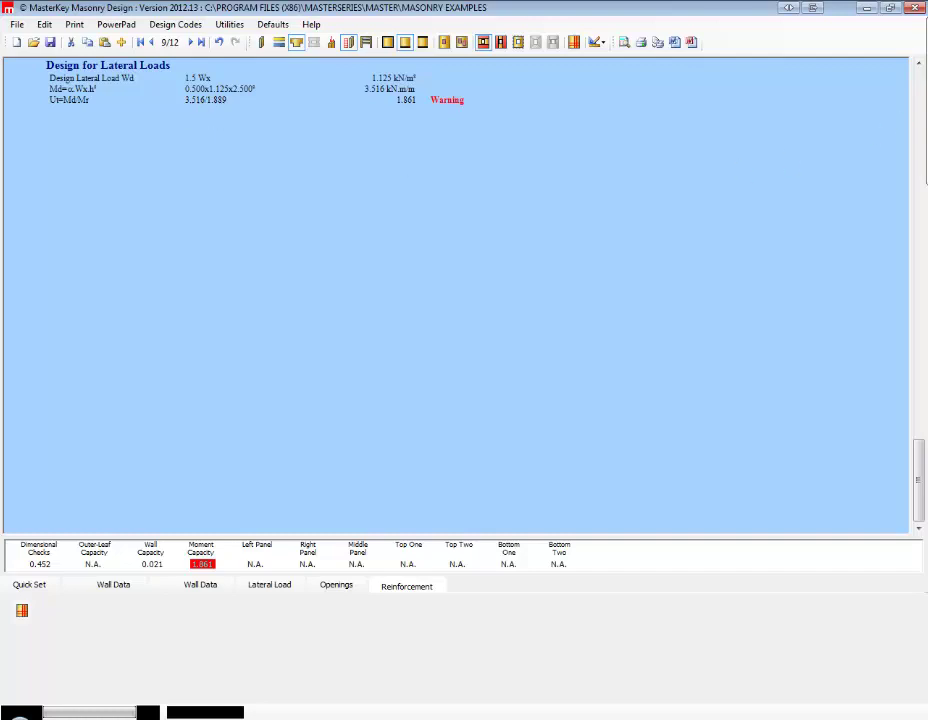
pyautogui.moveTo(918, 460)
pyautogui.mouseDown()
pyautogui.moveTo(920, 265)
pyautogui.moveTo(908, 215)
pyautogui.mouseUp()
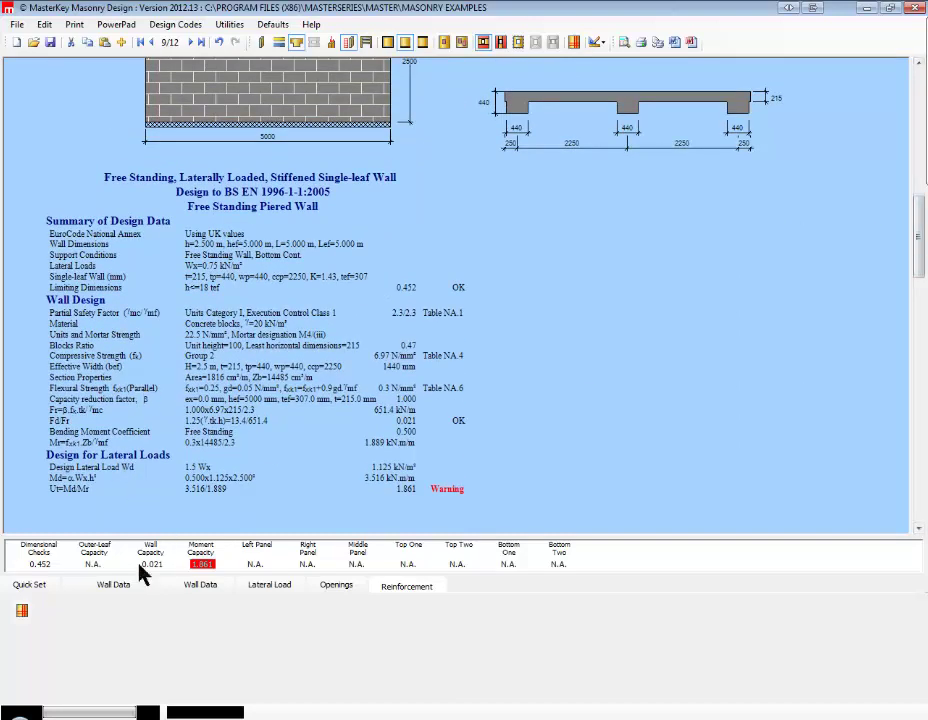
pyautogui.click(113, 587)
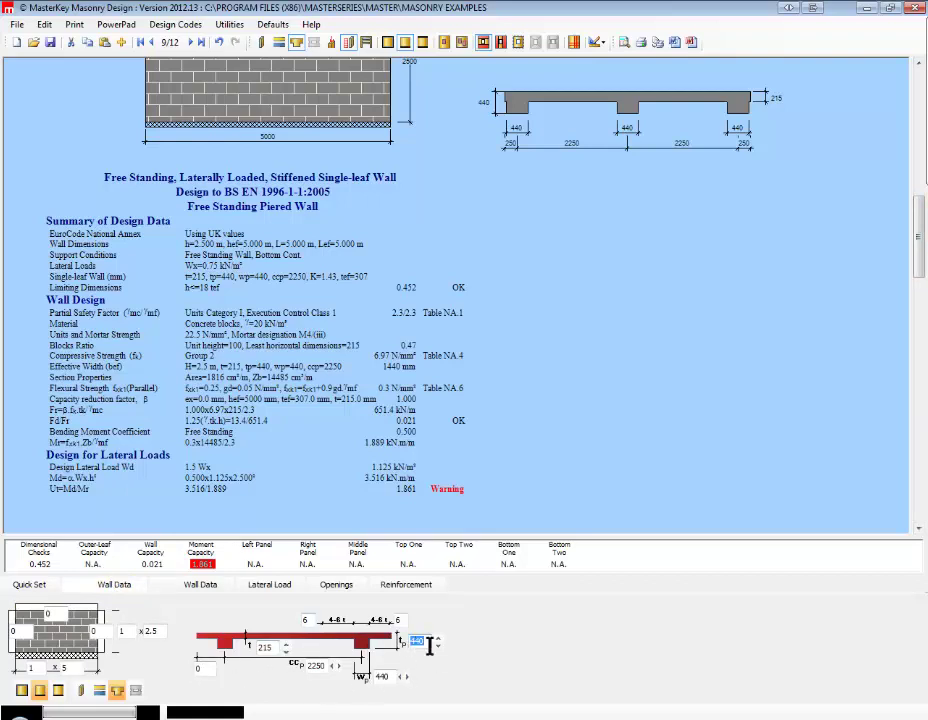
pyautogui.write('550')
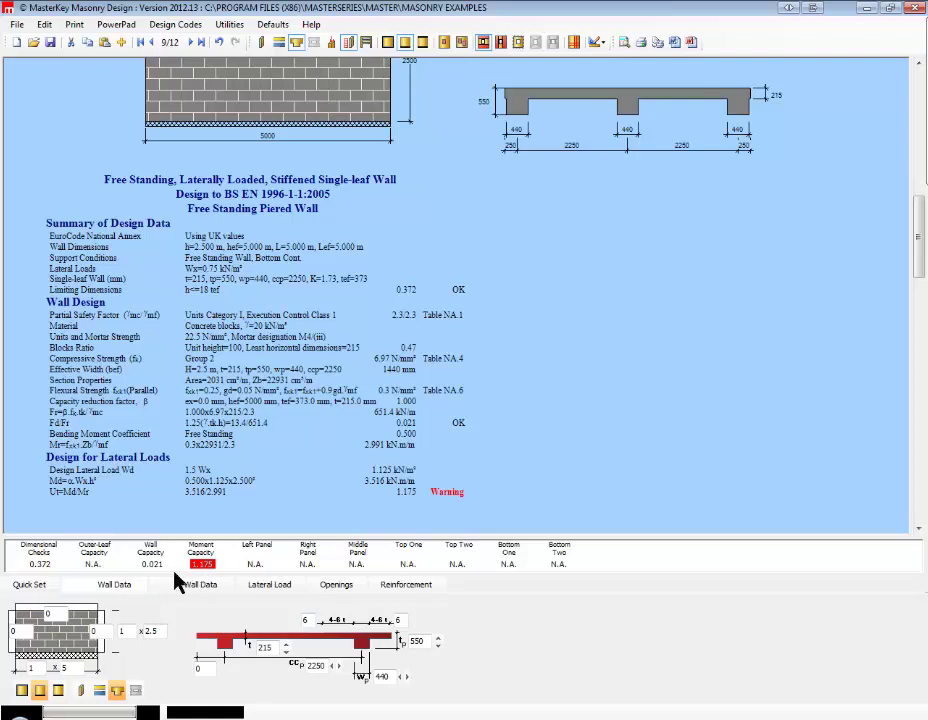
pyautogui.click(331, 666)
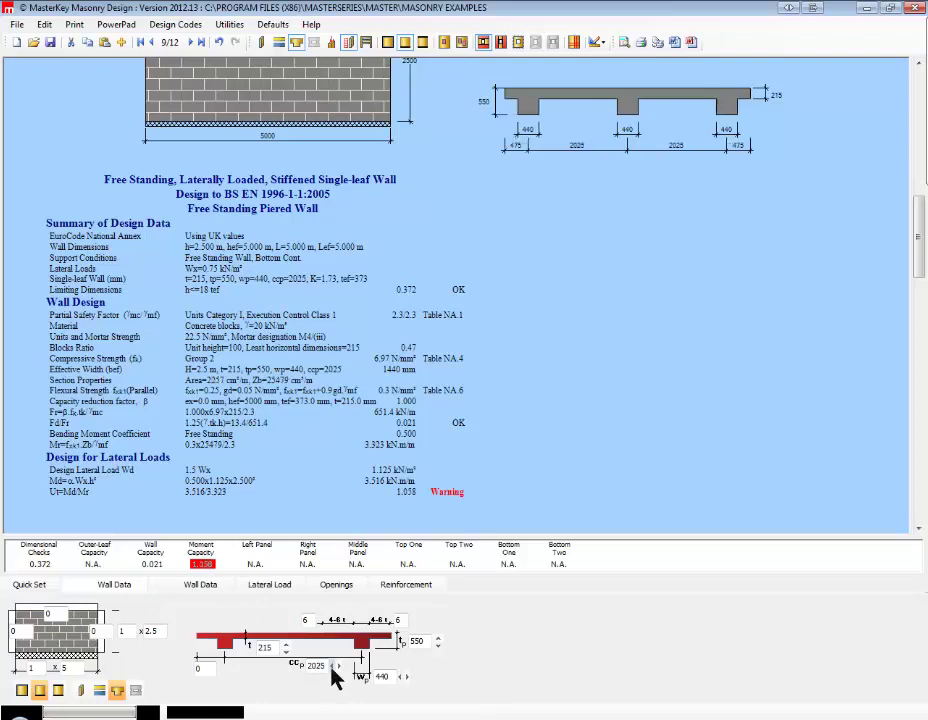
pyautogui.click(332, 667)
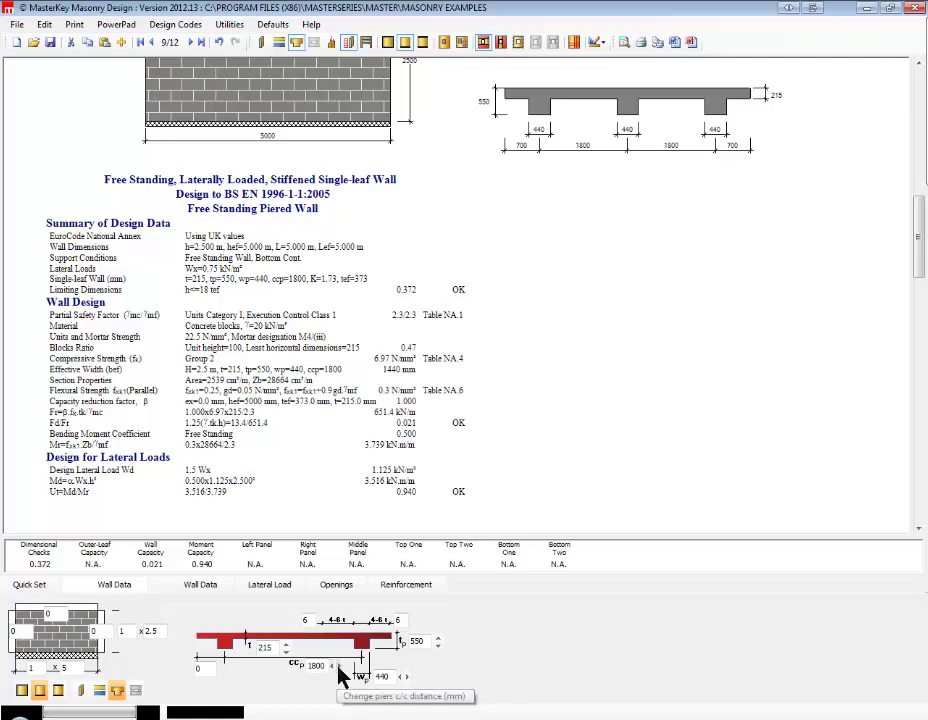
pyautogui.click(339, 667)
pyautogui.click(339, 667)
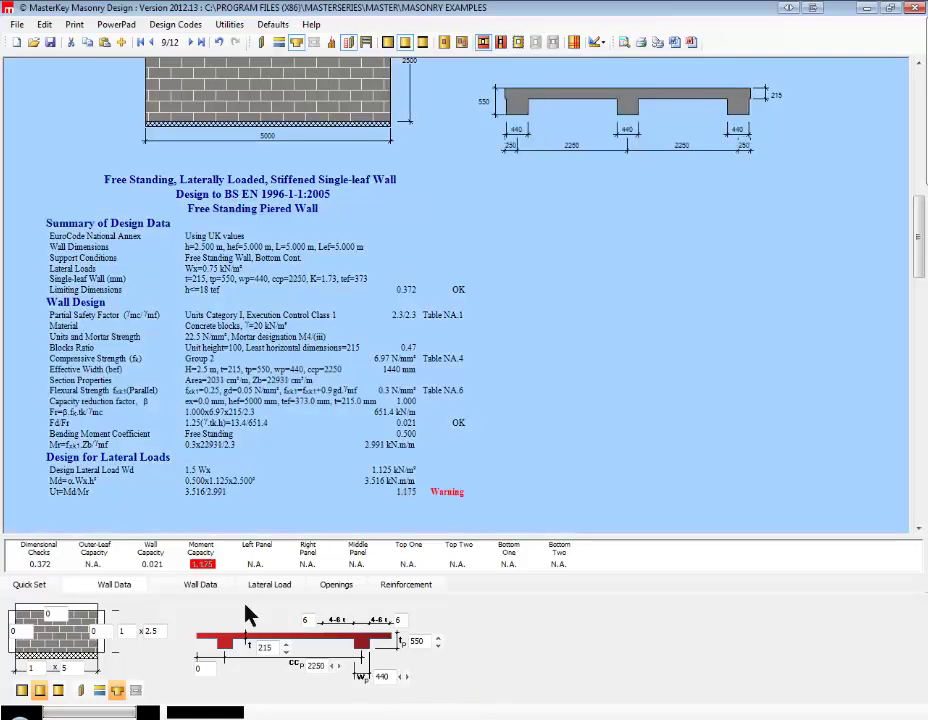
# Give brief 9 10.4 N/mm² block units and M6(ii) mortar, giving fk 4.59 N/mm²
pyautogui.click(168, 588)
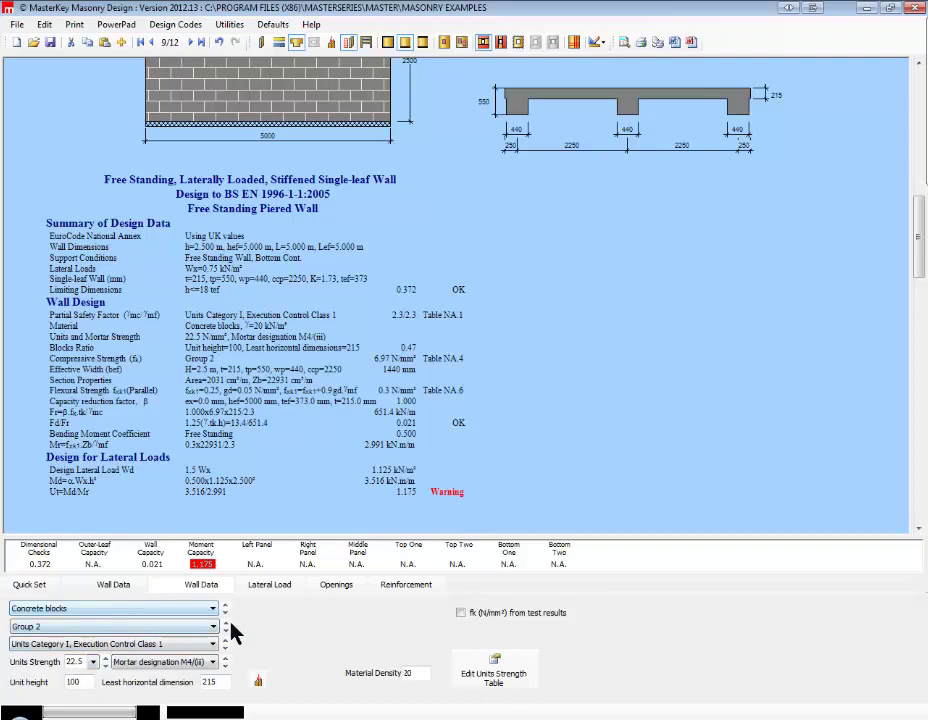
pyautogui.click(105, 660)
pyautogui.click(105, 660)
pyautogui.click(105, 667)
pyautogui.click(105, 667)
pyautogui.click(105, 667)
pyautogui.click(105, 667)
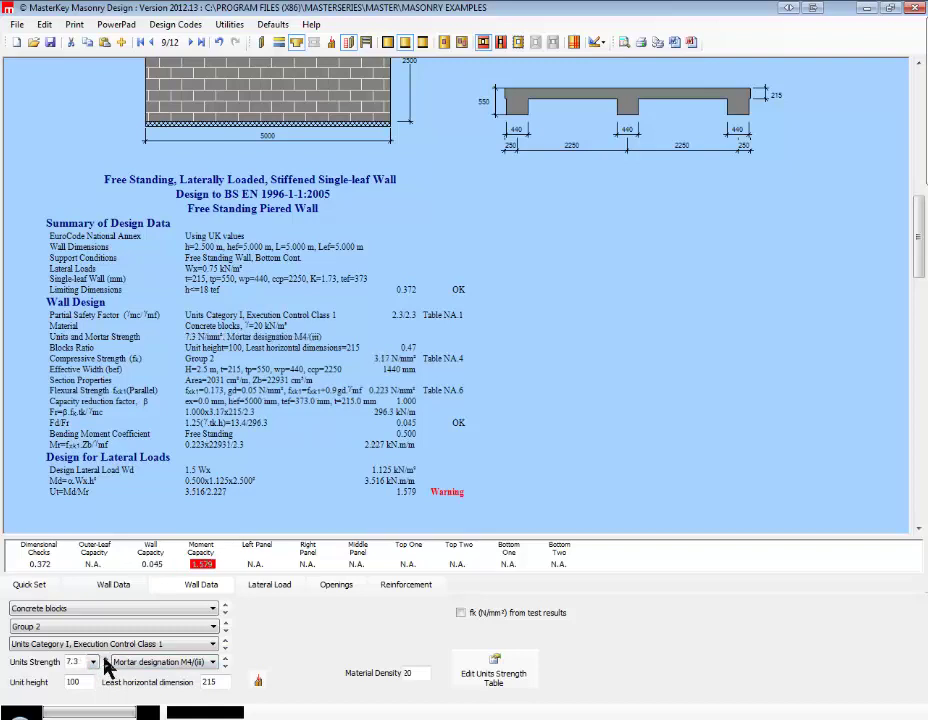
pyautogui.click(105, 660)
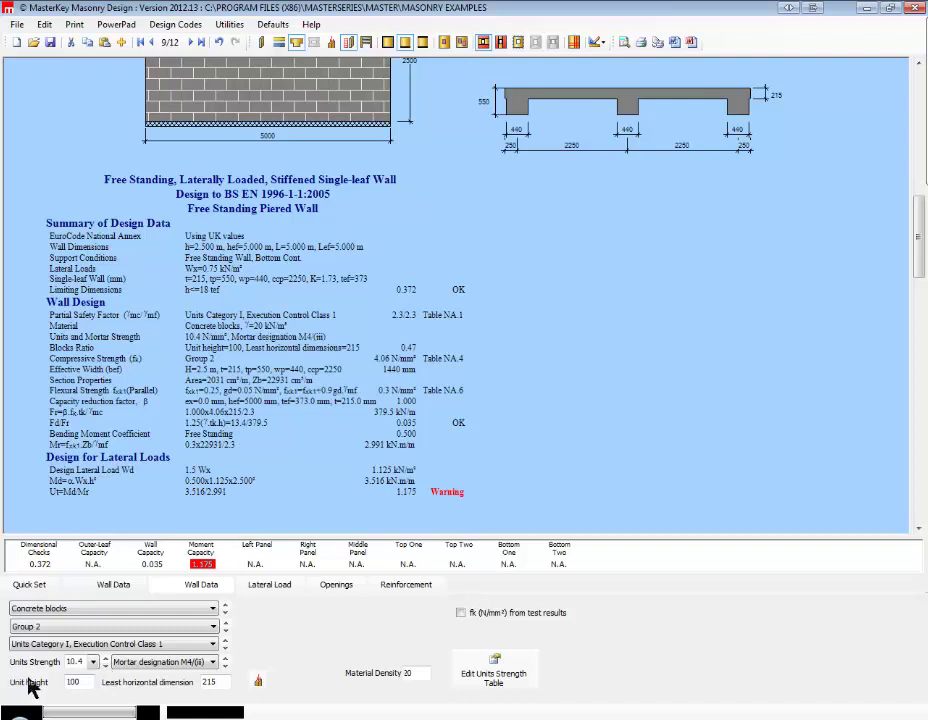
pyautogui.click(145, 665)
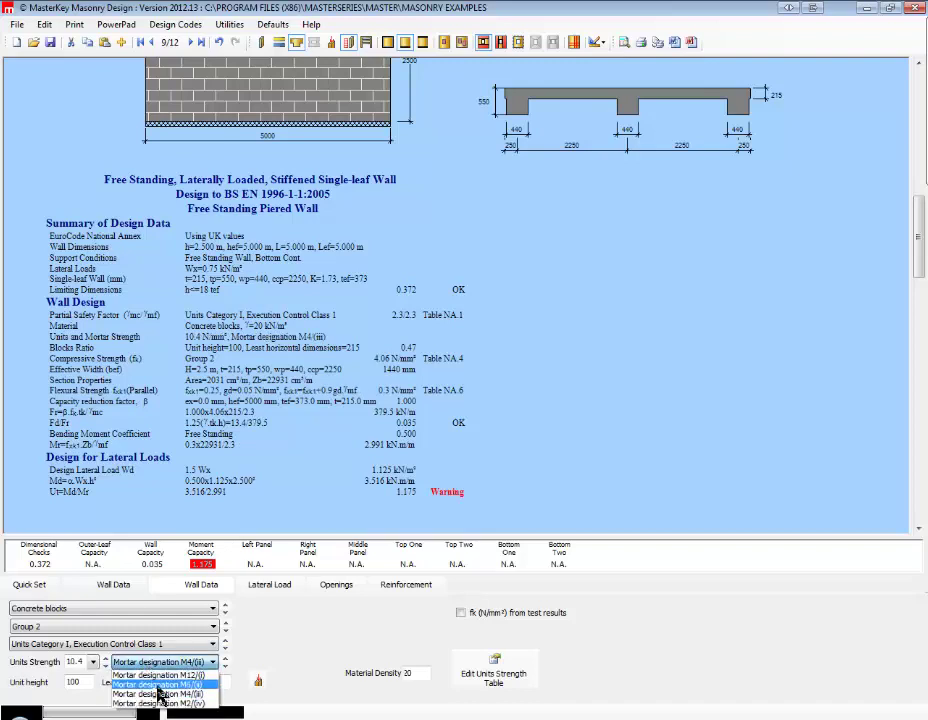
pyautogui.click(157, 685)
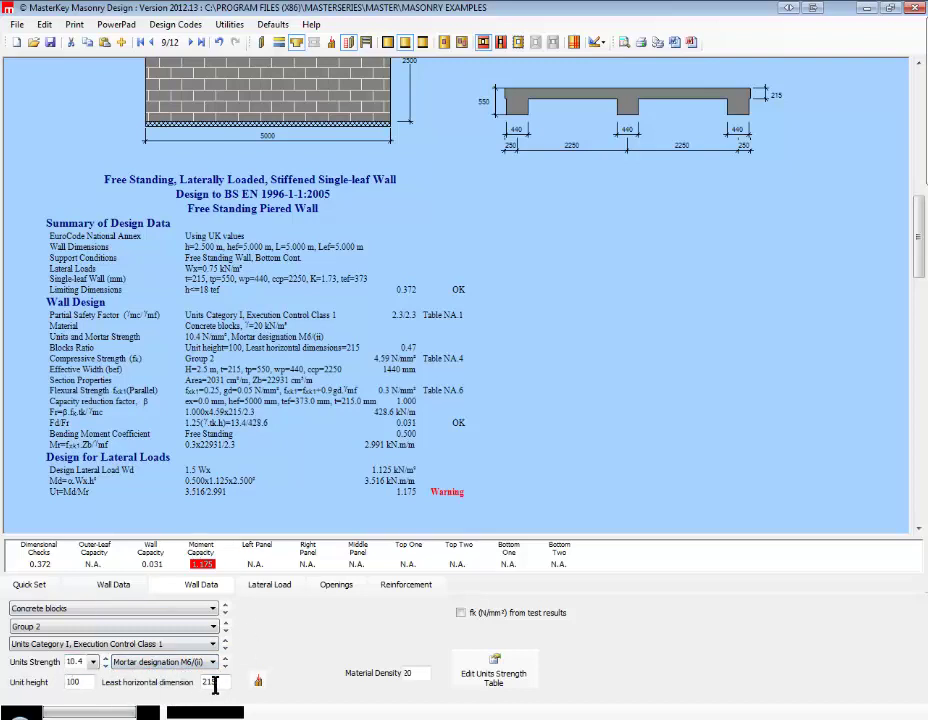
# Tick Non-Critical Wall Use 1.2 Wk - 22(b) in brief 9's lateral load settings
pyautogui.click(262, 587)
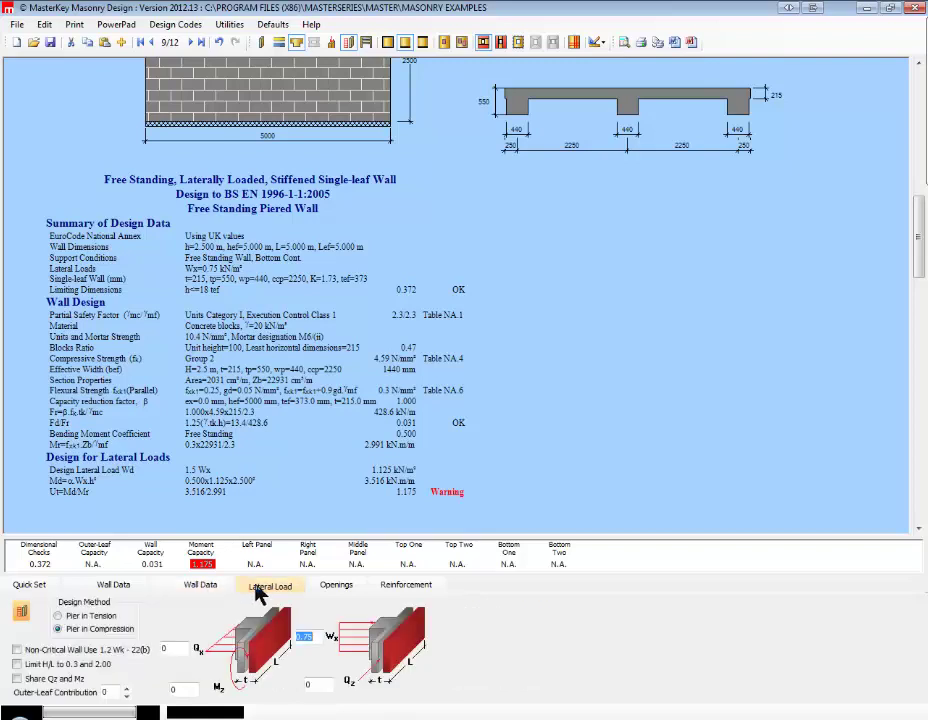
pyautogui.click(17, 650)
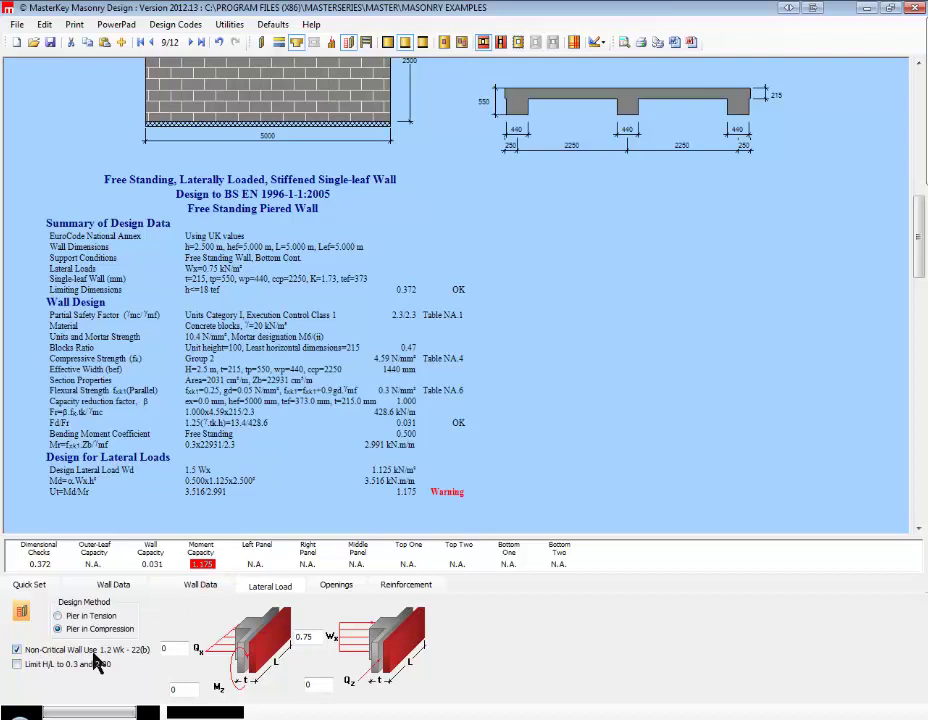
pyautogui.click(16, 650)
pyautogui.click(16, 650)
# Try the BS 5628 : 2005 design code, then switch back to BS EN 1996-1-1:2005
pyautogui.click(166, 26)
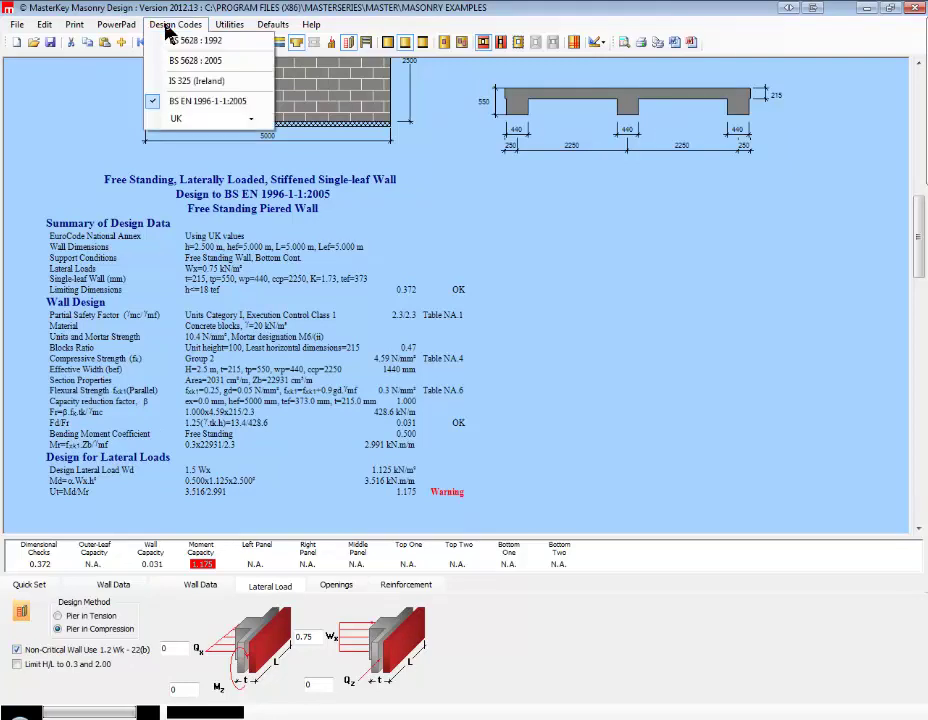
pyautogui.click(210, 62)
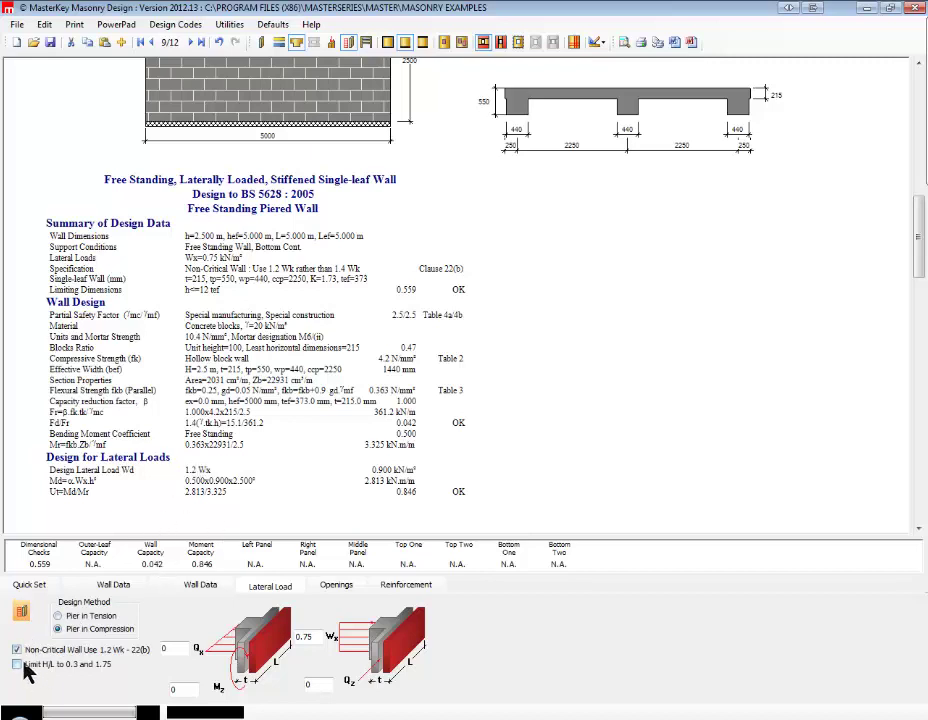
pyautogui.click(184, 29)
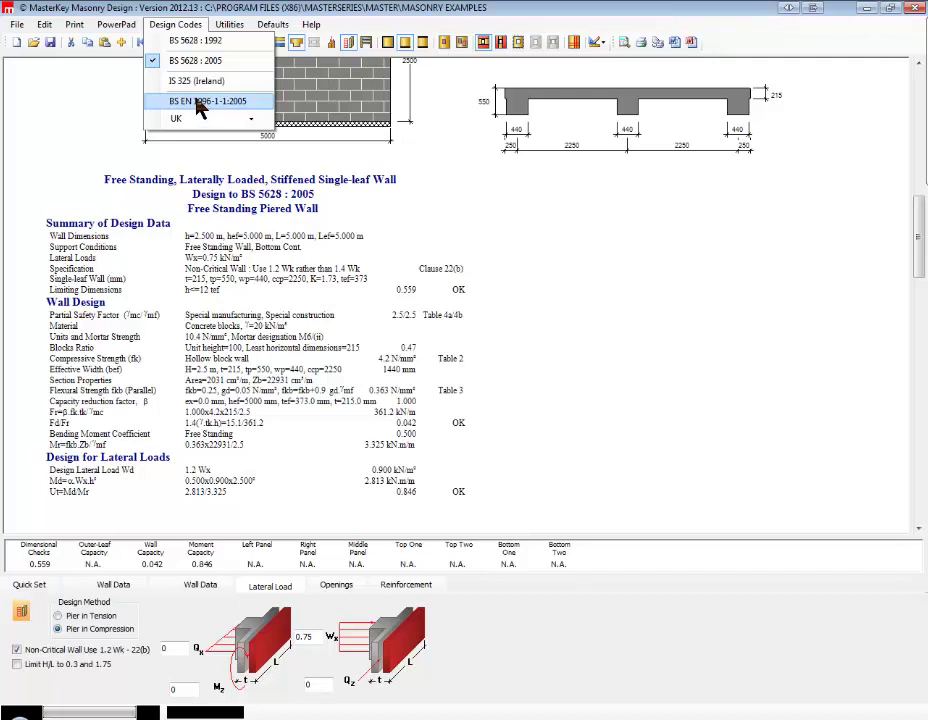
pyautogui.click(199, 104)
# Set the national annex to Defaults, then back to UK, giving Ut 1.175
pyautogui.click(172, 26)
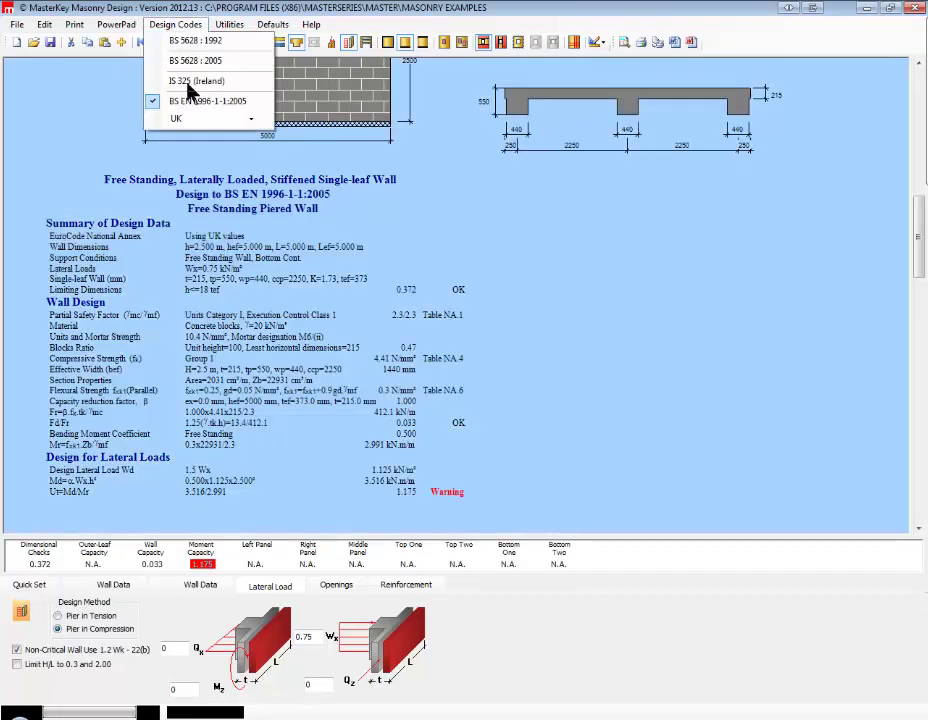
pyautogui.click(250, 119)
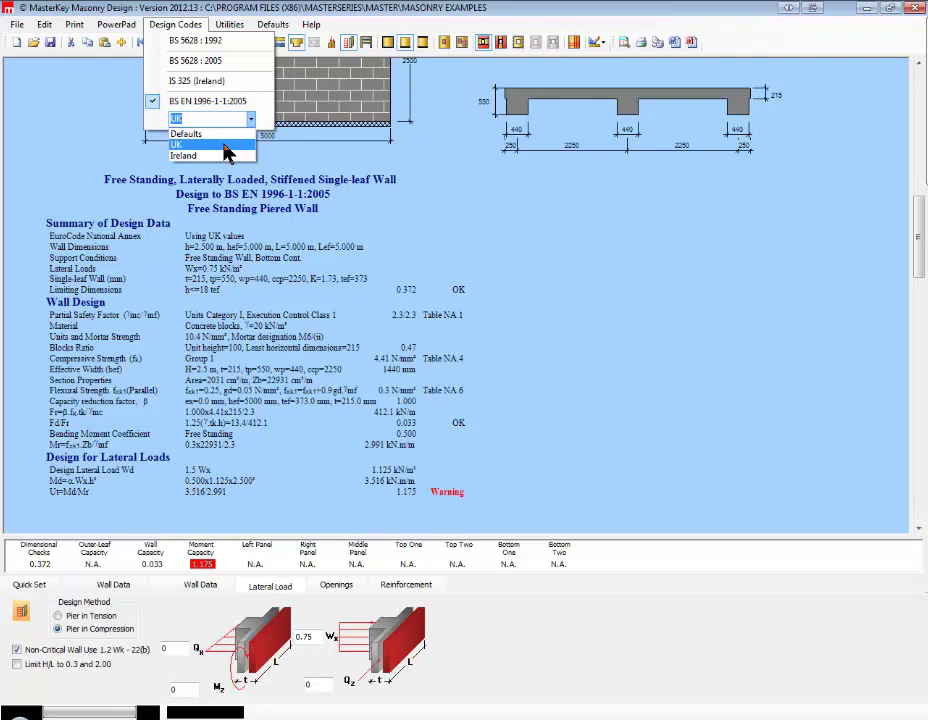
pyautogui.click(216, 141)
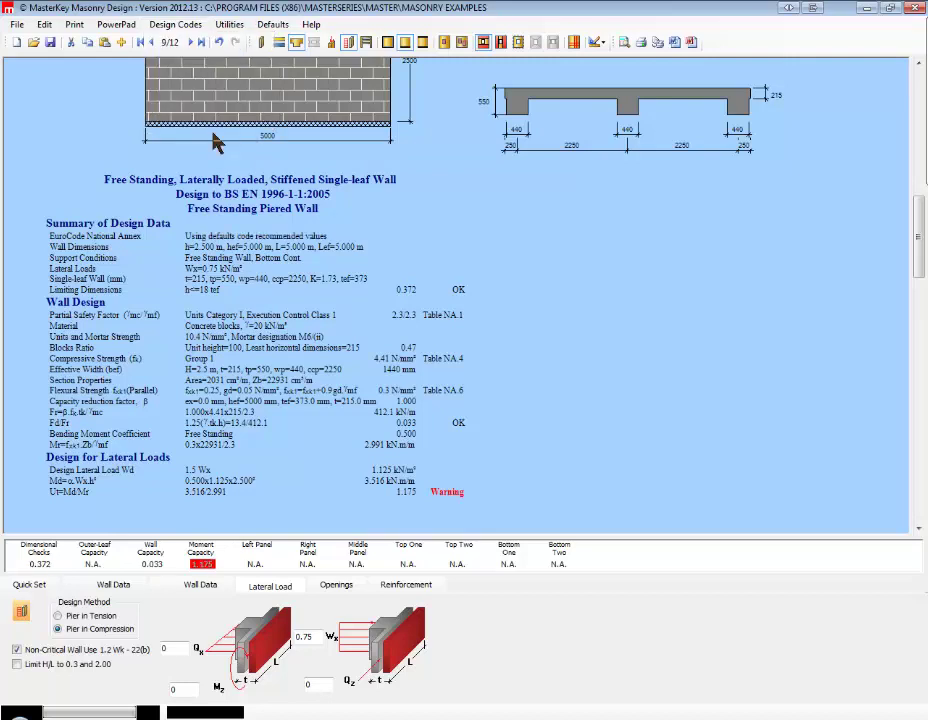
pyautogui.click(162, 27)
pyautogui.click(251, 119)
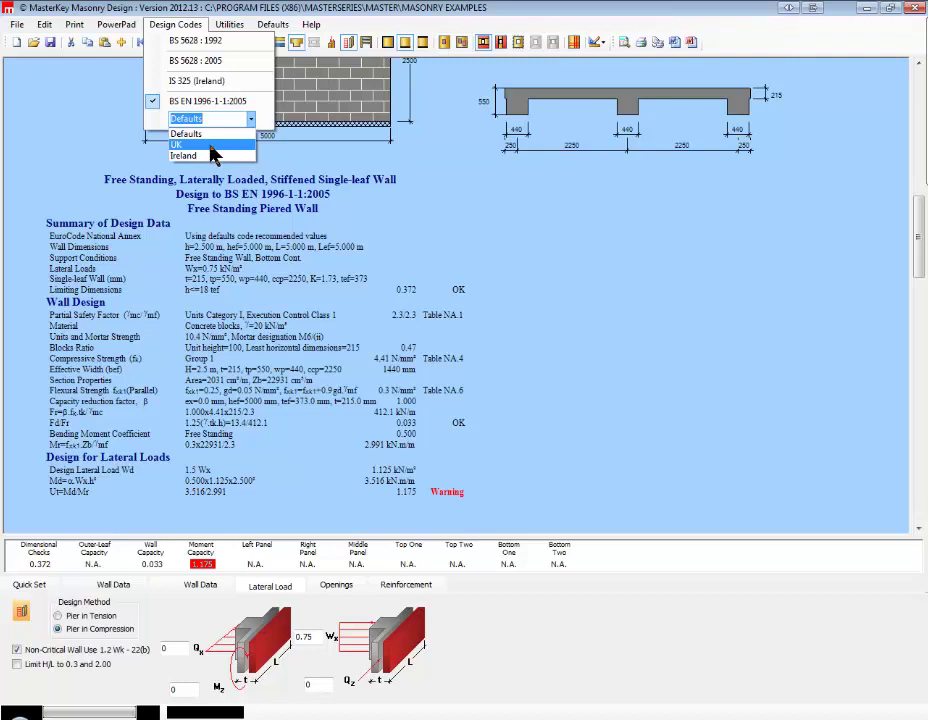
pyautogui.click(211, 147)
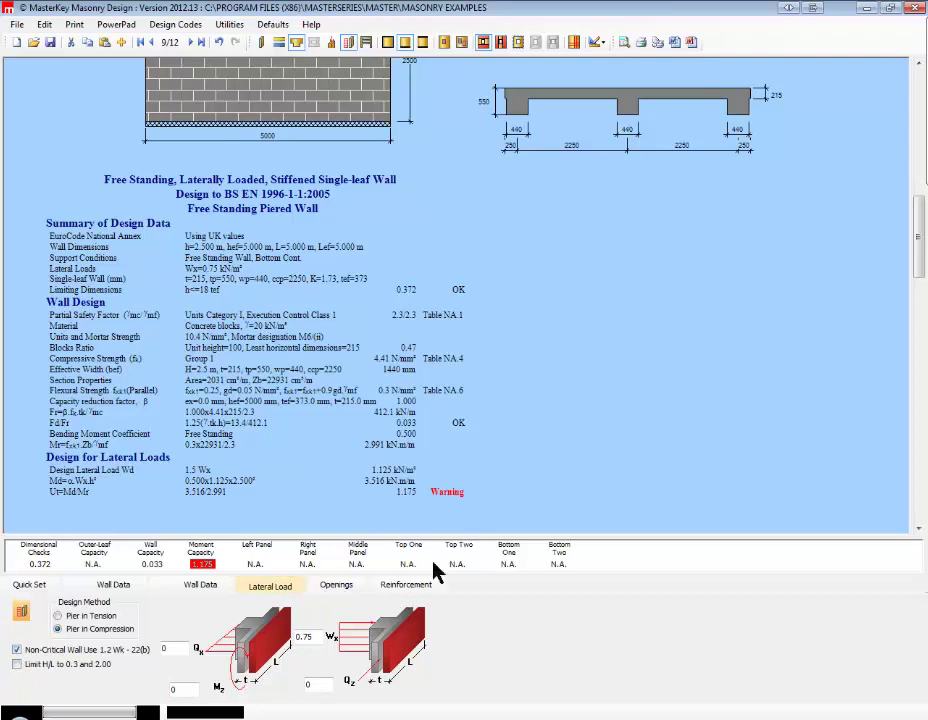
# Test a 665 mm pier depth, then restore it to 550 mm at 2250 mm centres
pyautogui.click(115, 590)
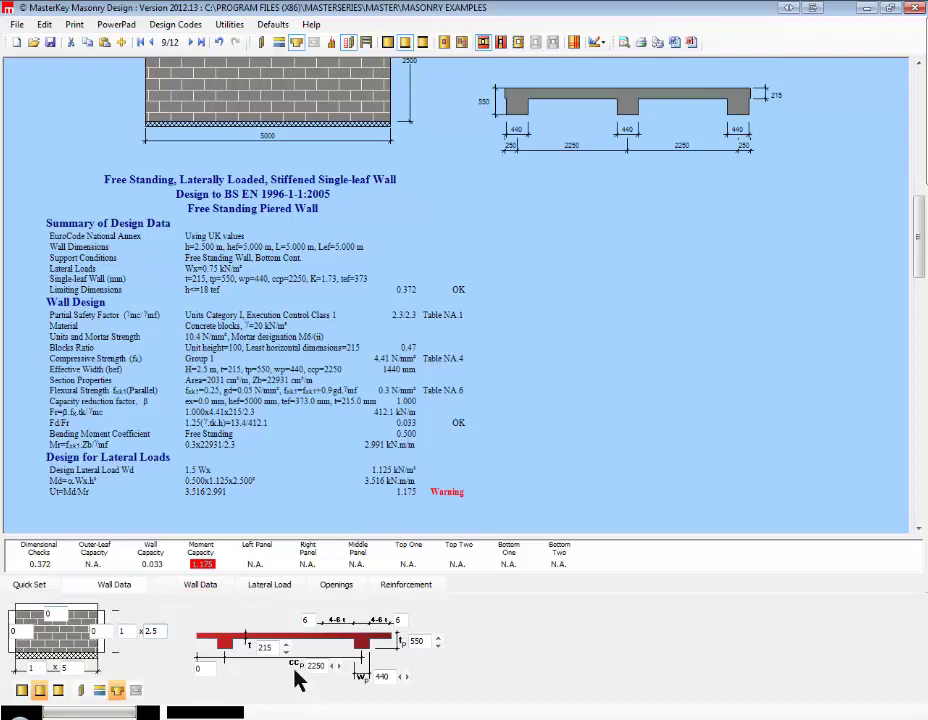
pyautogui.click(437, 641)
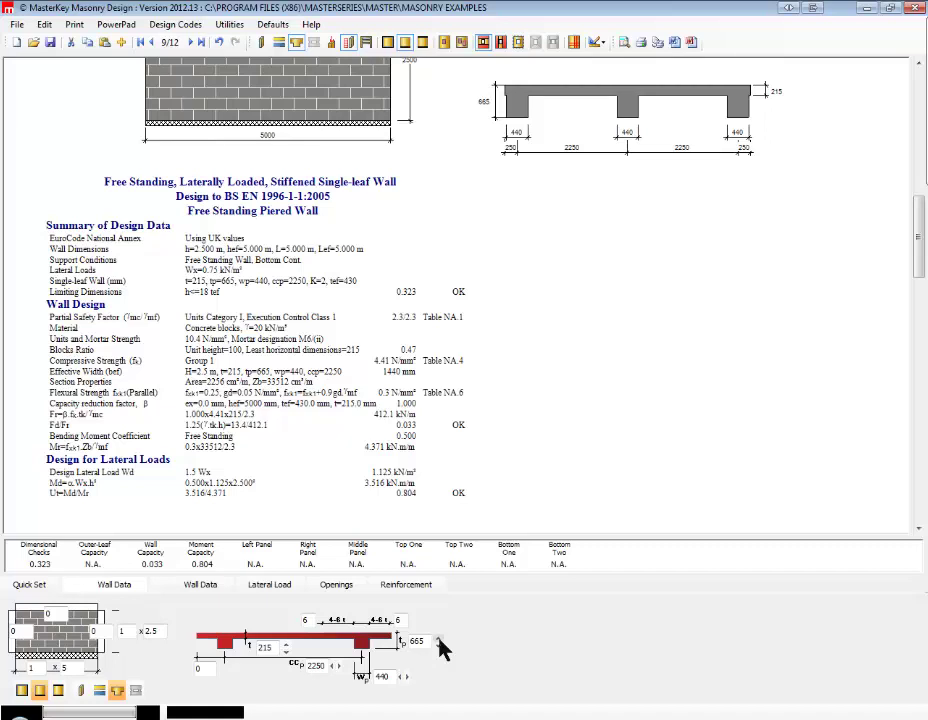
pyautogui.click(438, 646)
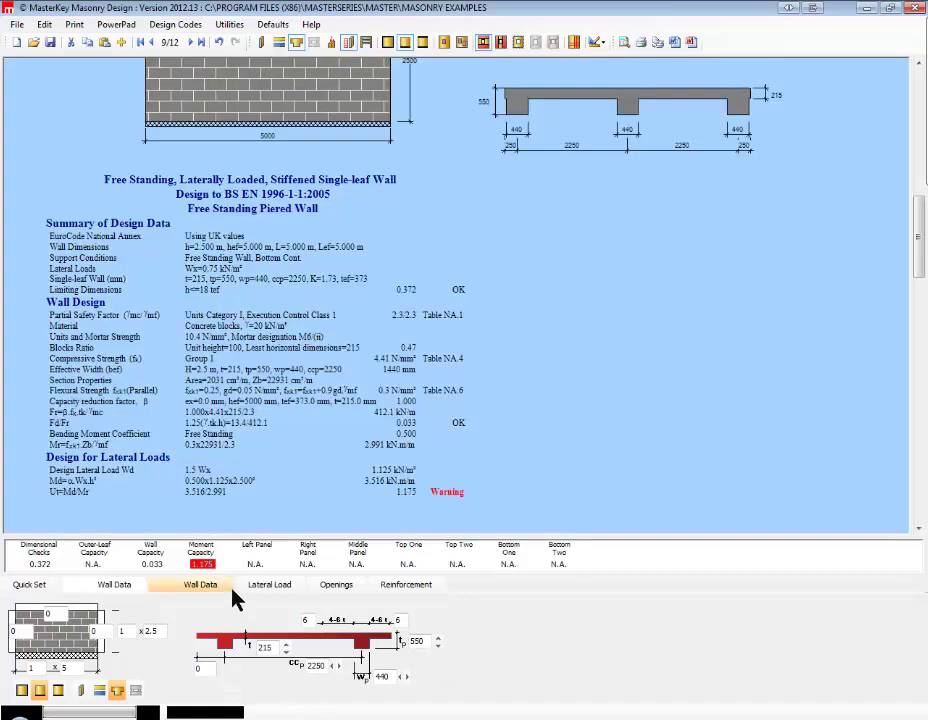
# Try inner-leaf bed reinforcement, then remove it, leaving the wall unreinforced at Ut 1.175
pyautogui.click(272, 590)
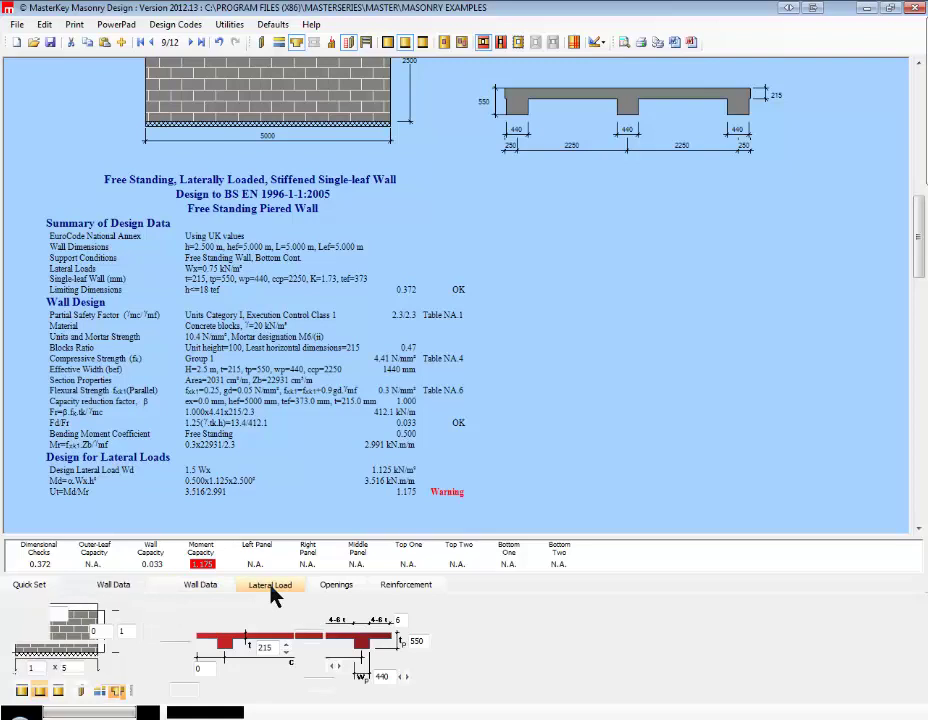
pyautogui.click(338, 590)
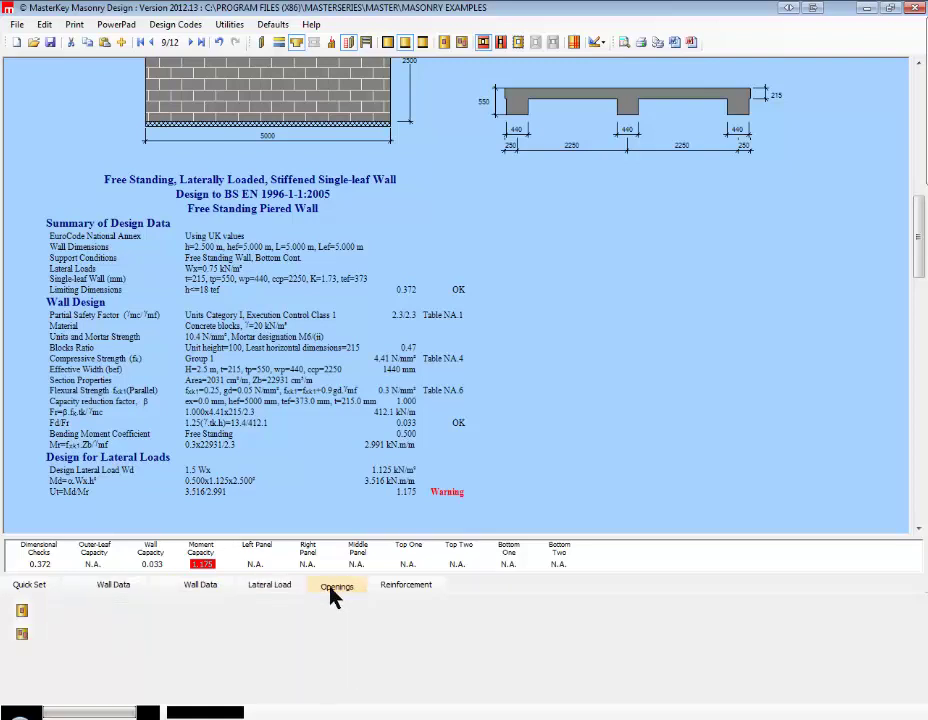
pyautogui.click(410, 590)
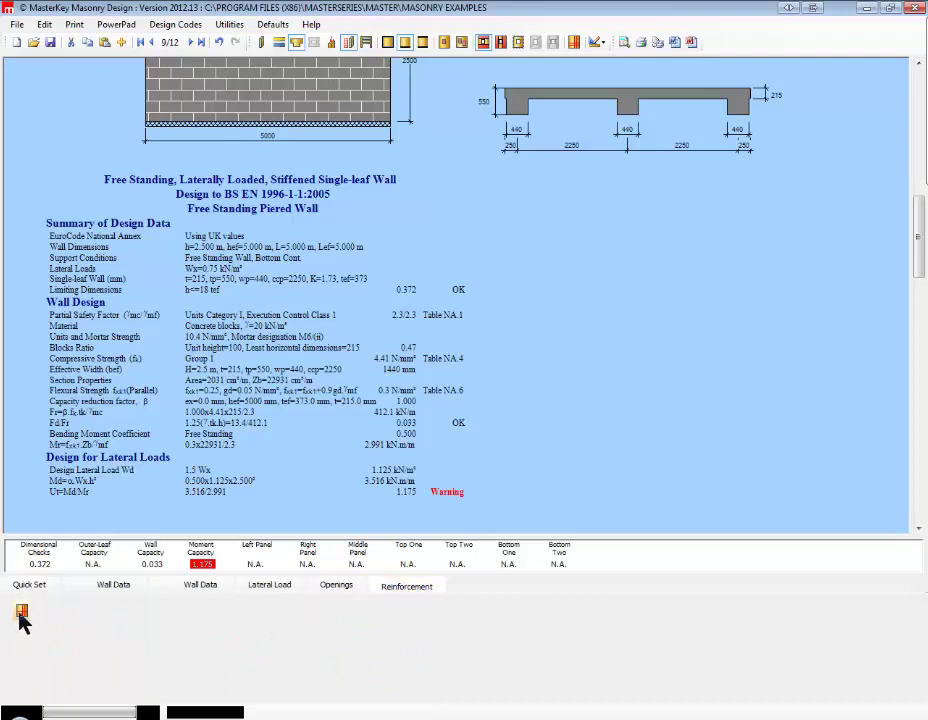
pyautogui.click(20, 649)
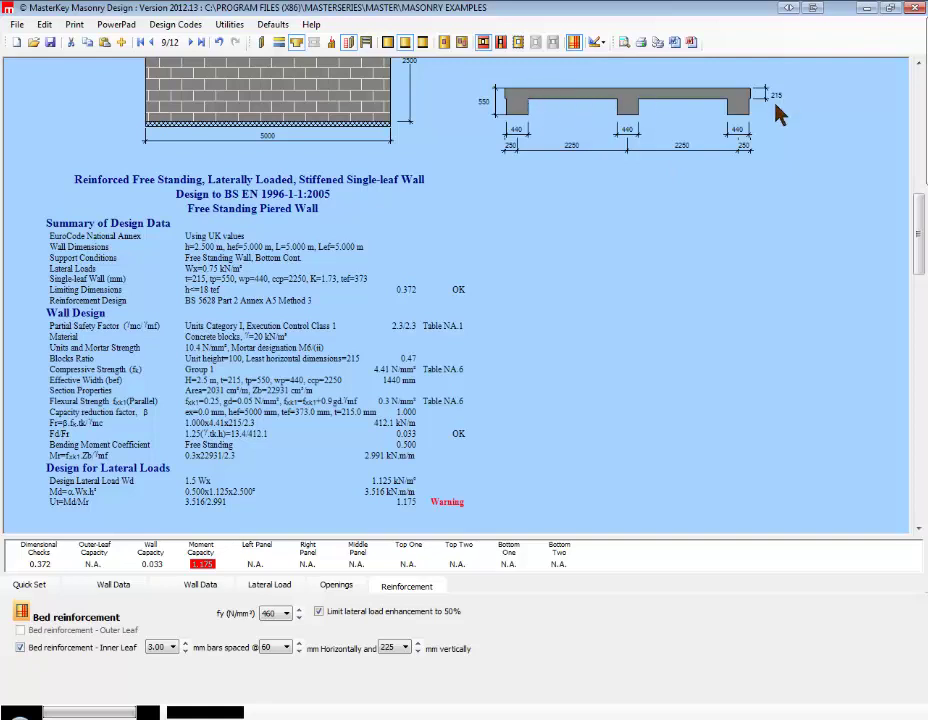
pyautogui.click(20, 647)
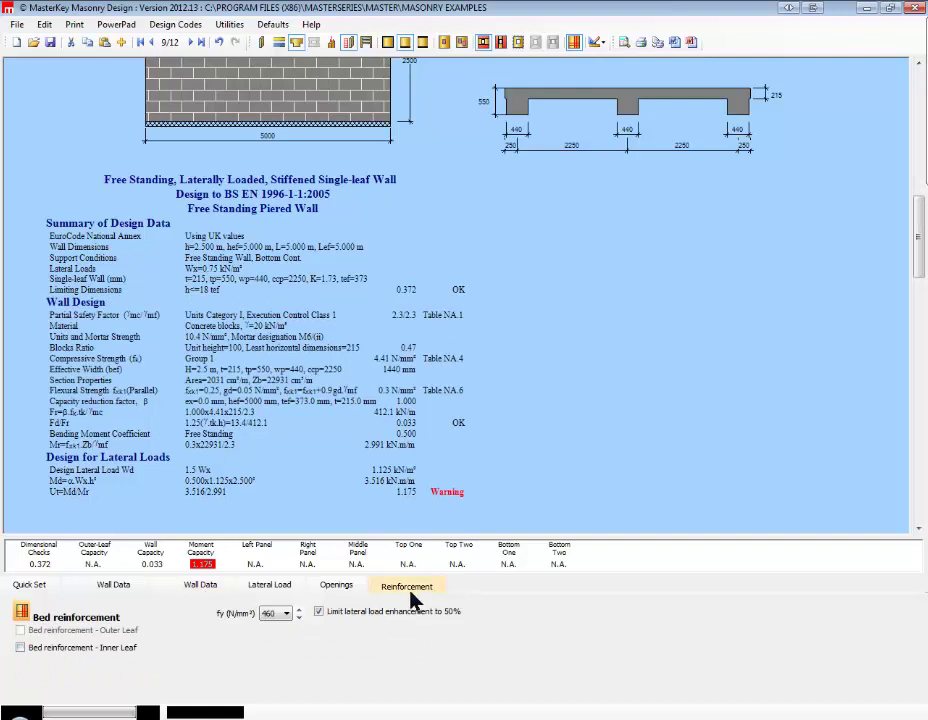
# Trial pier depths of 665, 550 and then 440 on the piered wall
pyautogui.click(185, 586)
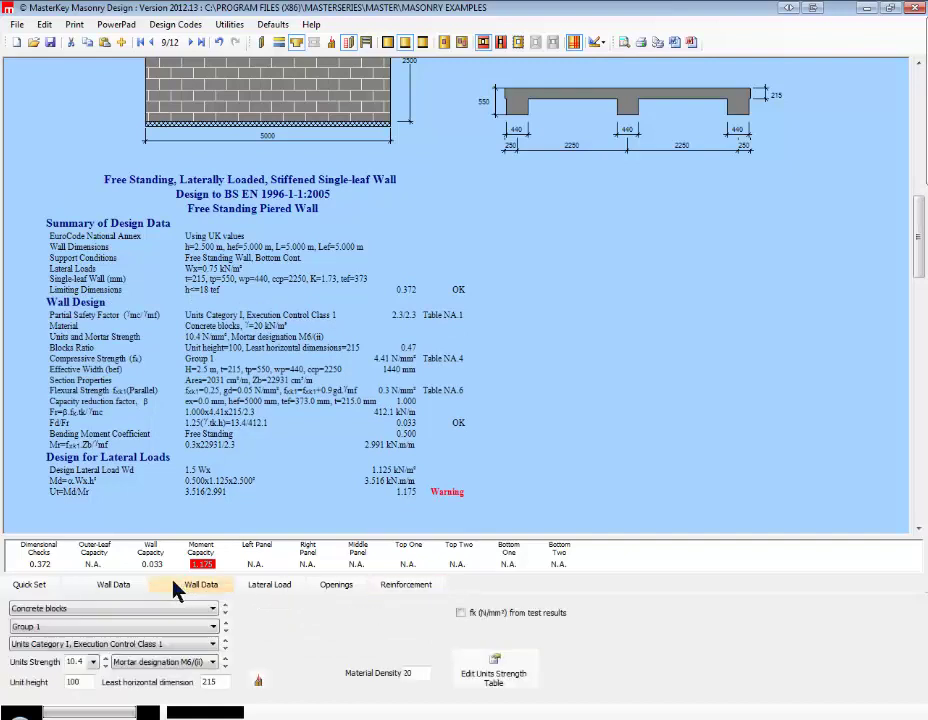
pyautogui.click(80, 587)
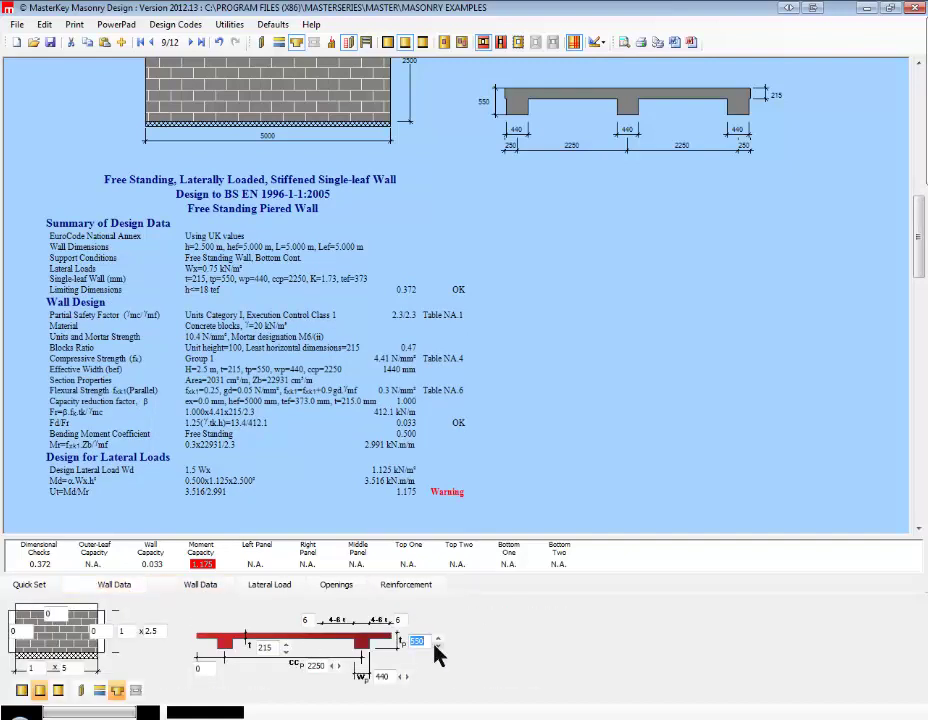
pyautogui.write('665')
pyautogui.press('Return')
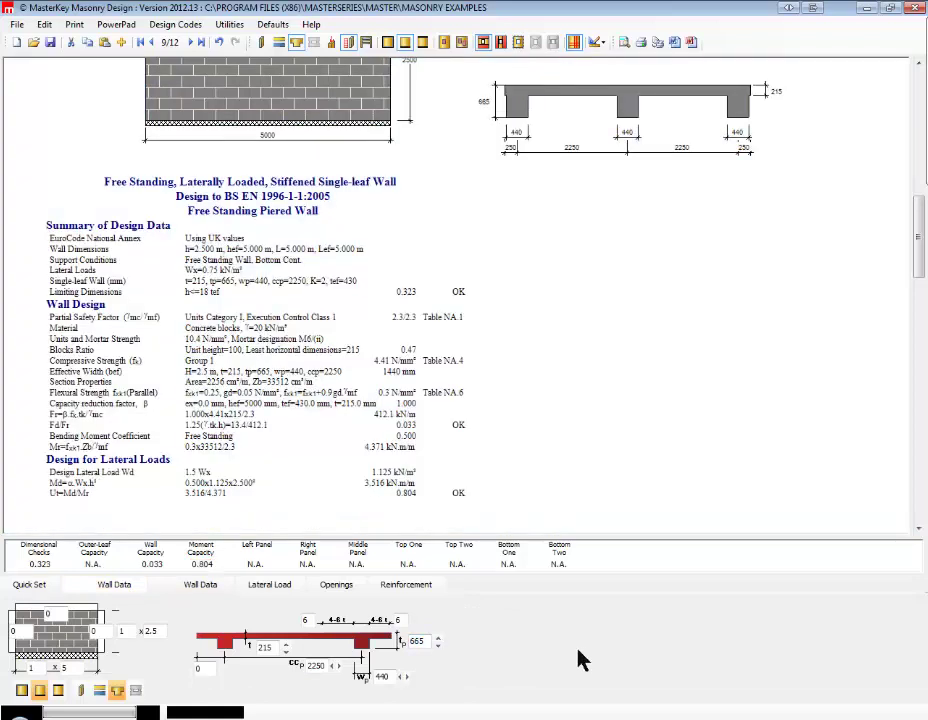
pyautogui.click(438, 644)
pyautogui.click(438, 645)
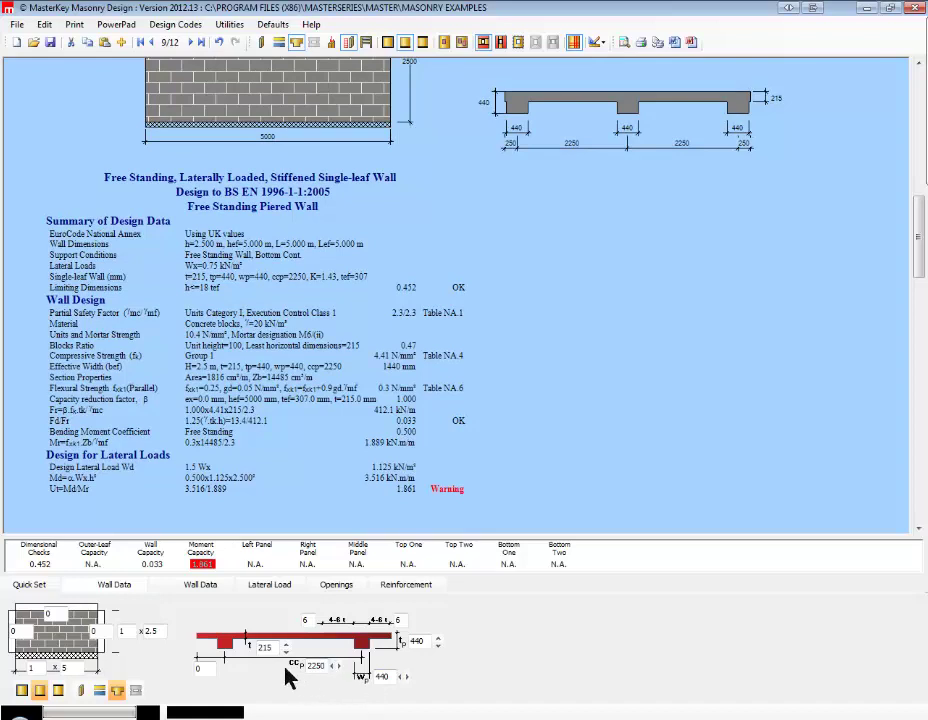
# Trial pier spacings from five piers to 1800, then settle on 2250 mm centres with 665 wide piers
pyautogui.click(336, 666)
pyautogui.click(336, 666)
pyautogui.click(336, 666)
pyautogui.click(336, 667)
pyautogui.click(336, 667)
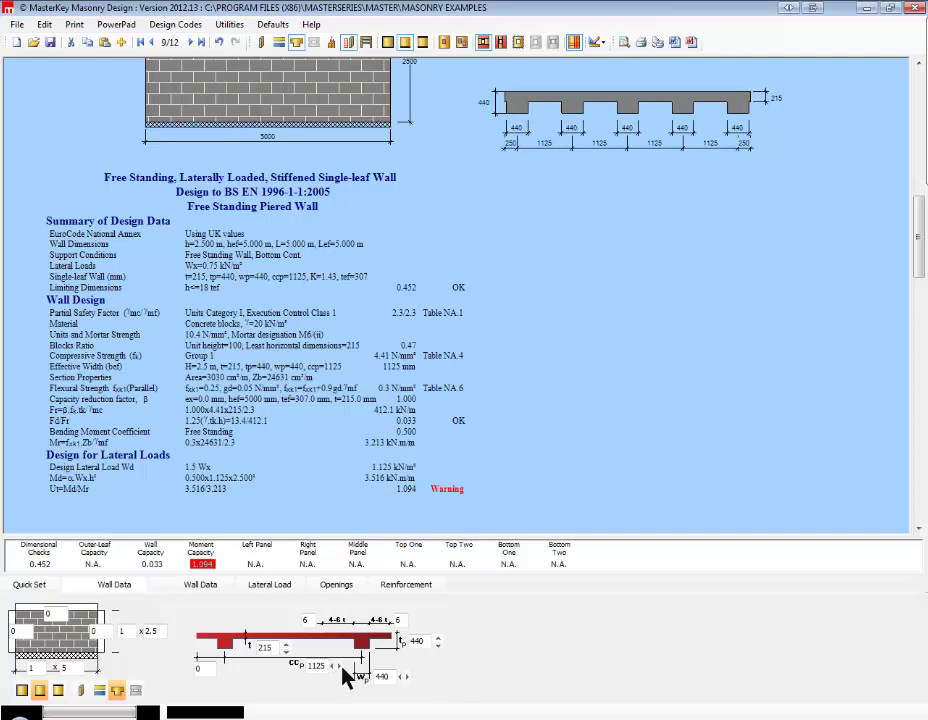
pyautogui.click(340, 667)
pyautogui.click(340, 667)
pyautogui.click(340, 667)
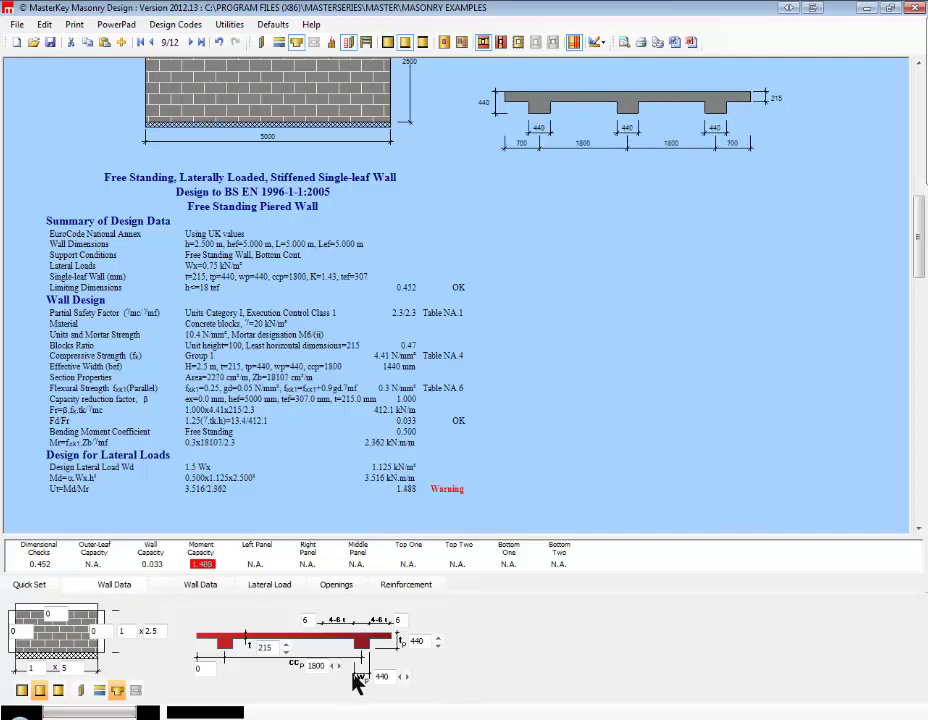
pyautogui.click(339, 667)
pyautogui.click(339, 667)
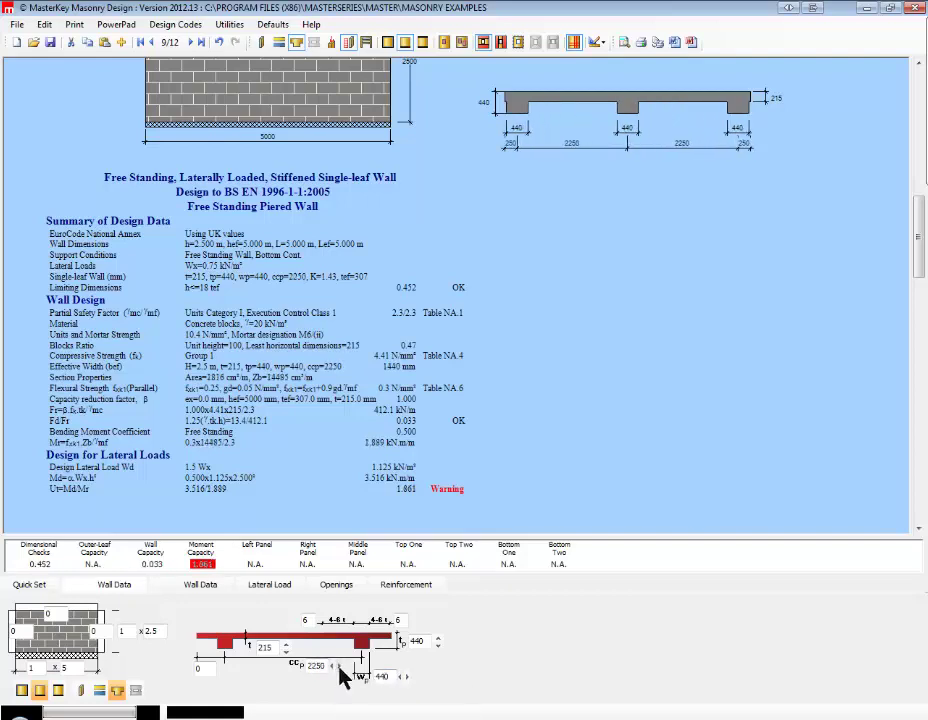
pyautogui.click(406, 677)
pyautogui.click(407, 677)
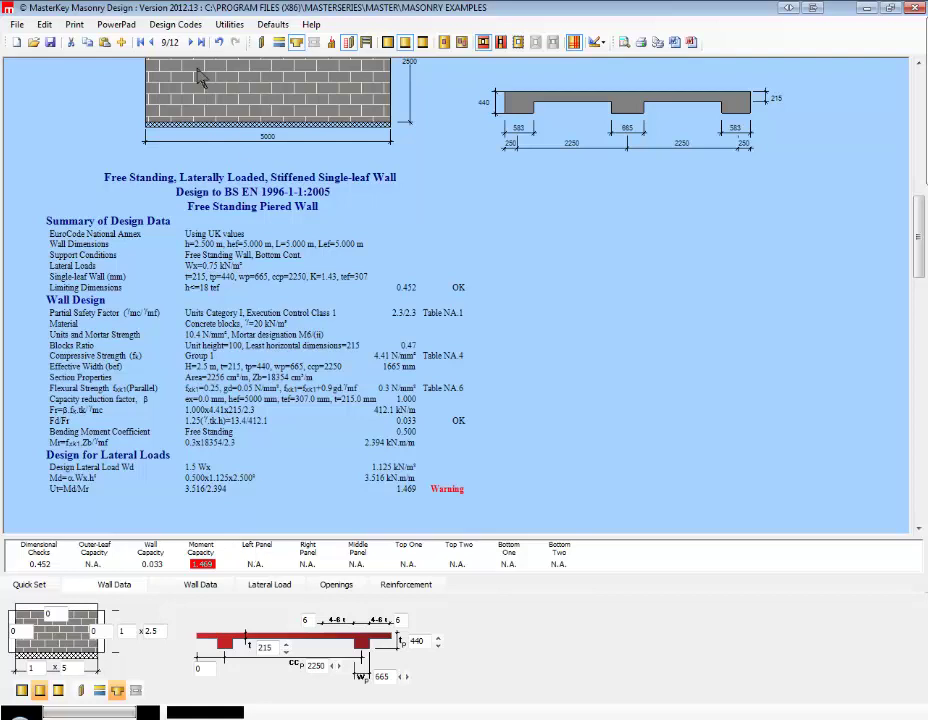
# Load example 10, the panel with openings, and switch its design code to BS 5628 : 2005
pyautogui.click(191, 42)
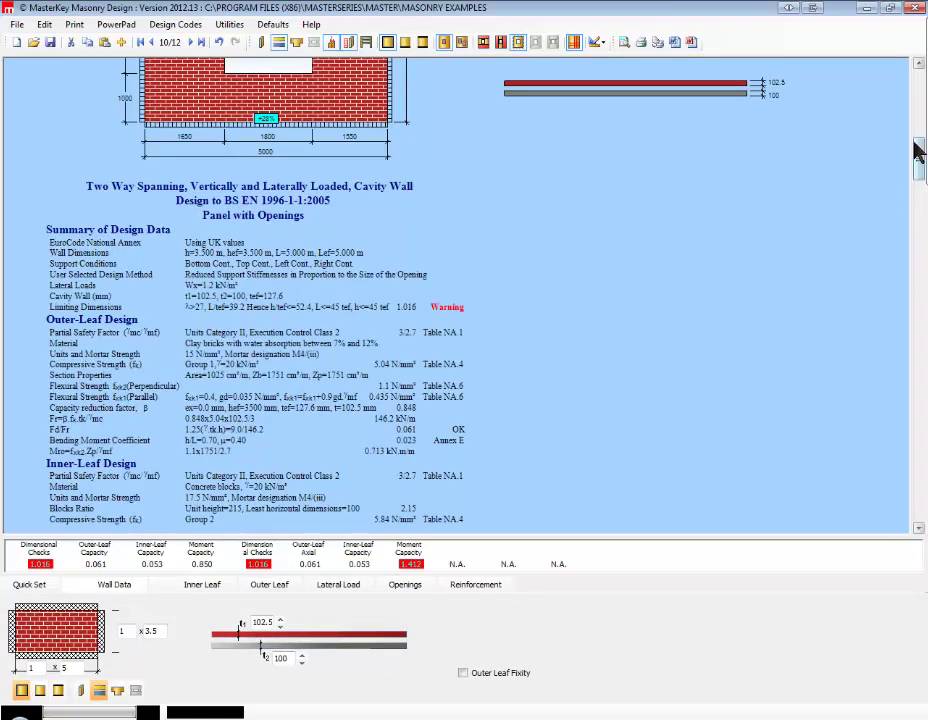
pyautogui.moveTo(918, 149); pyautogui.dragTo(920, 65)
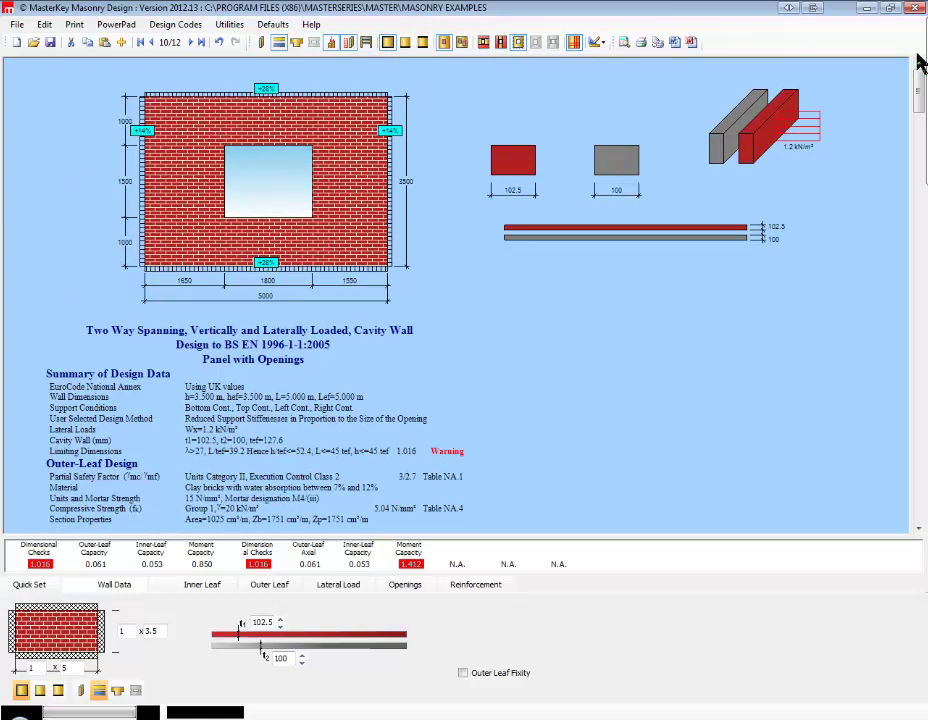
pyautogui.click(188, 28)
pyautogui.click(152, 58)
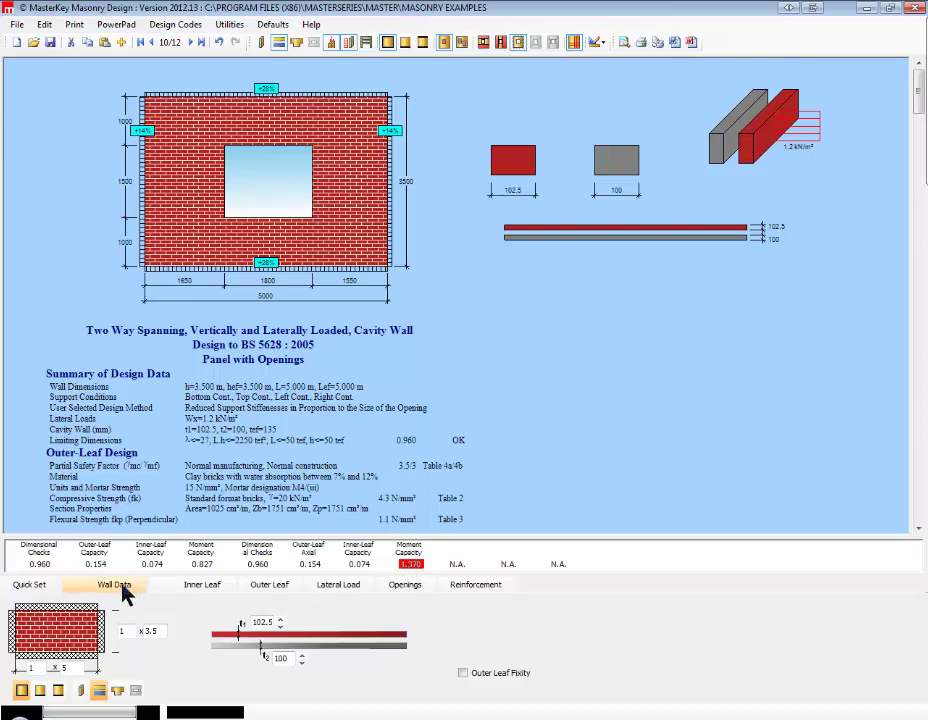
# After briefly trying horizontal spanning, make main panels span vertically with Partial Fixity (Mixed)
pyautogui.click(394, 588)
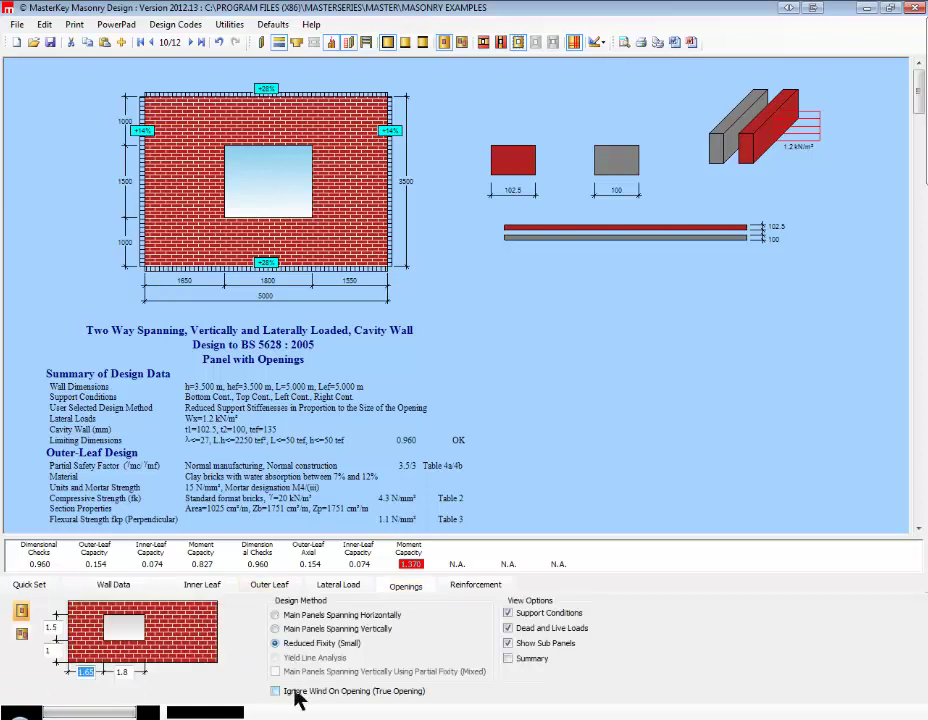
pyautogui.click(278, 618)
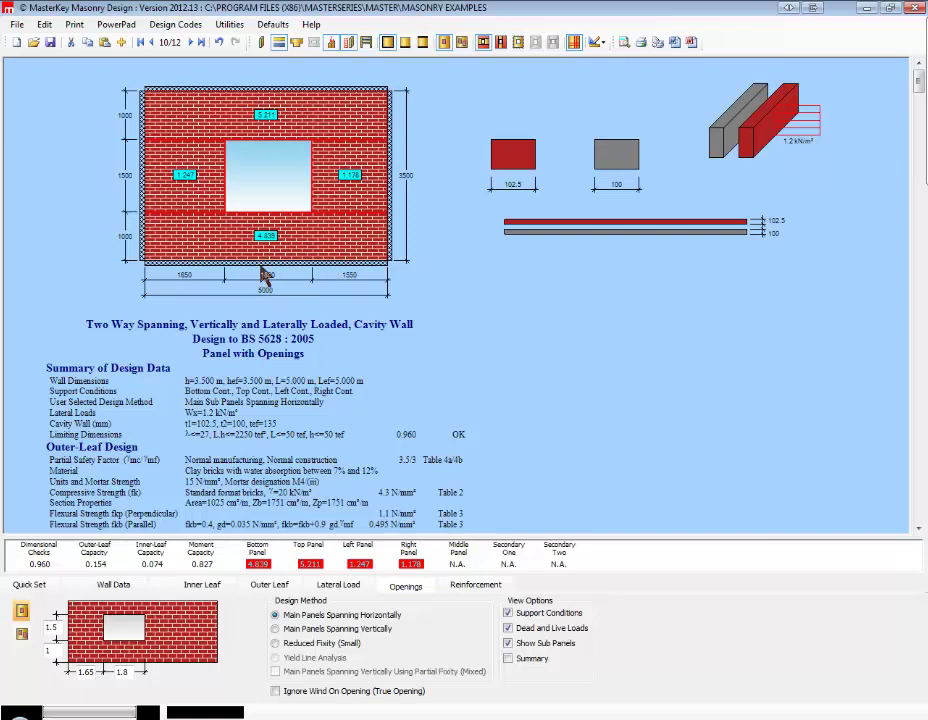
pyautogui.click(276, 630)
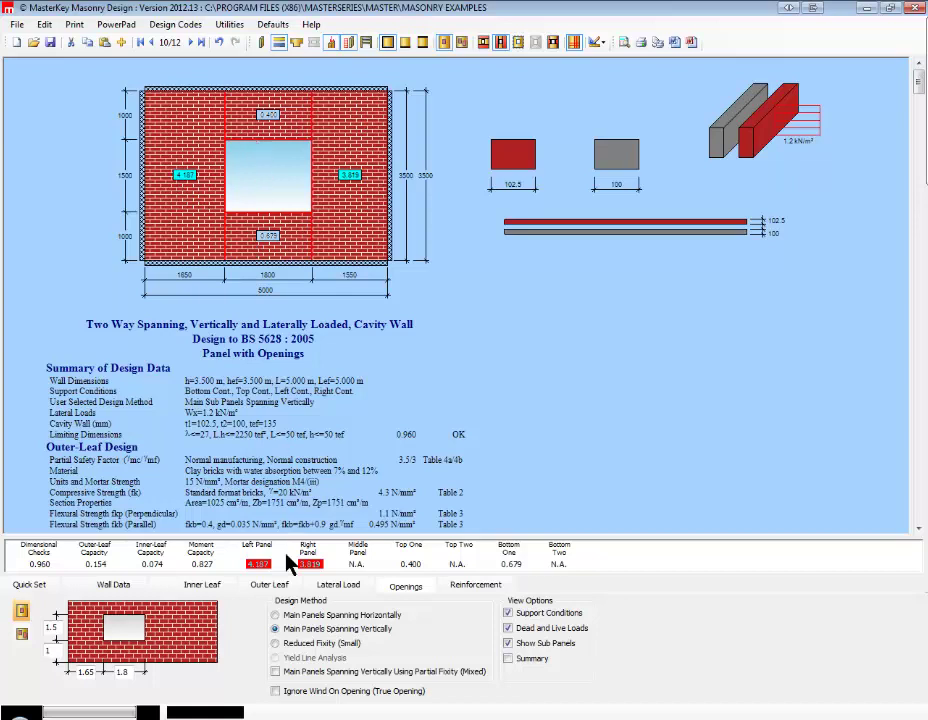
pyautogui.click(276, 673)
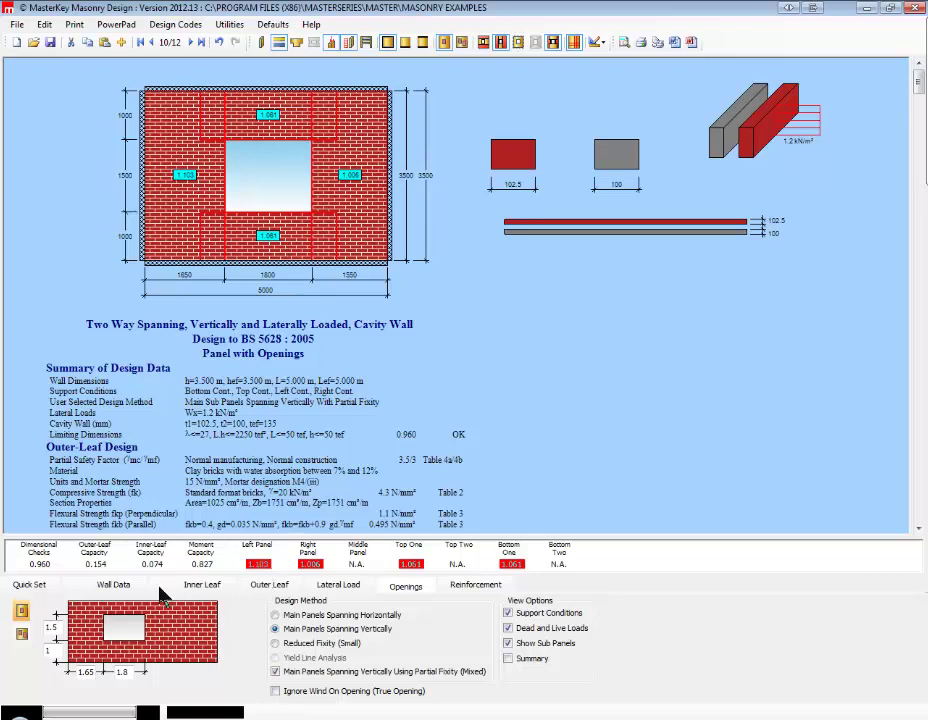
# Add inner-leaf bed reinforcement, then remove it so both leaves stay unreinforced
pyautogui.click(478, 589)
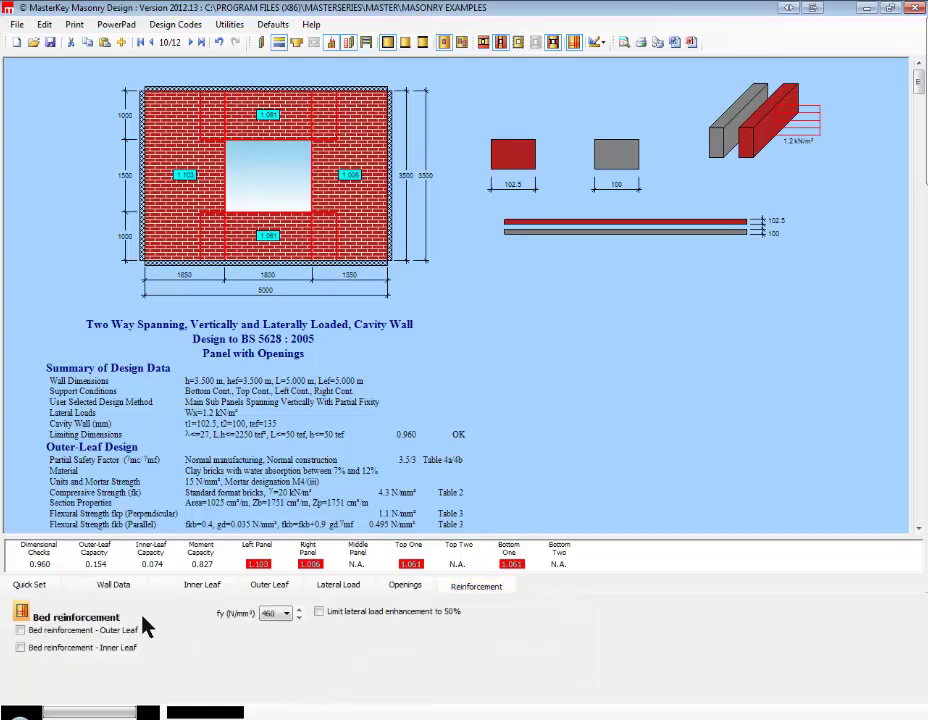
pyautogui.click(20, 647)
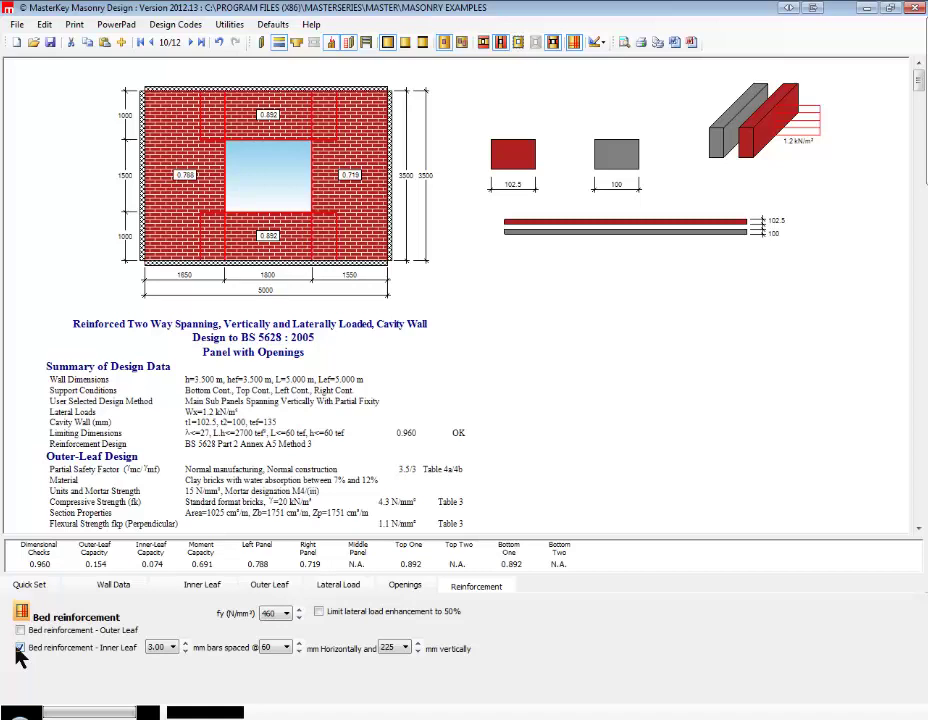
pyautogui.click(20, 648)
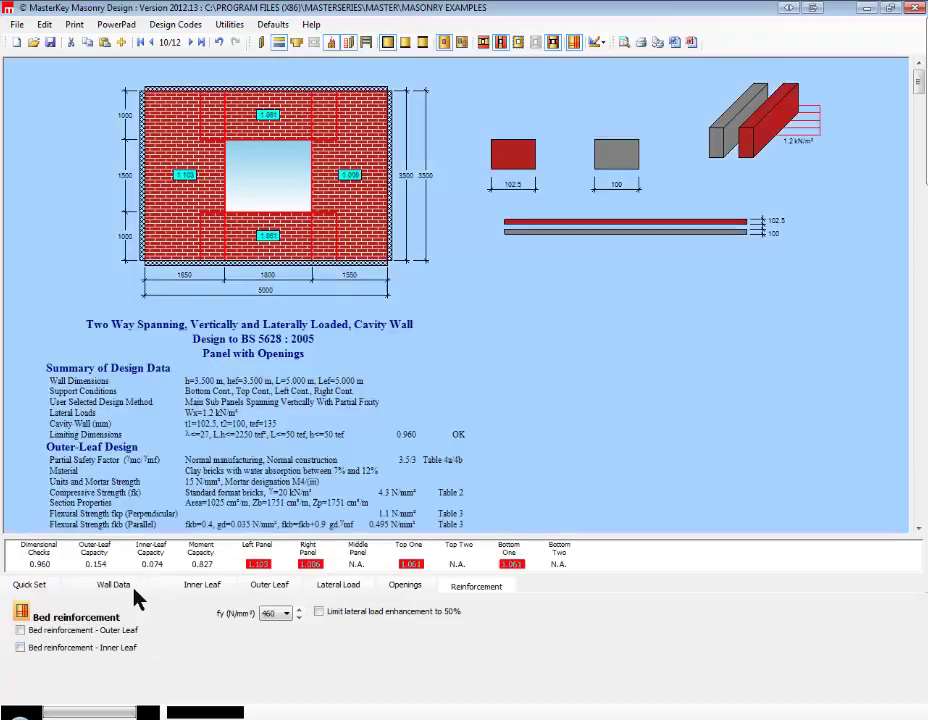
# Change the inner leaf wall type to Solid Concrete block wall
pyautogui.click(201, 584)
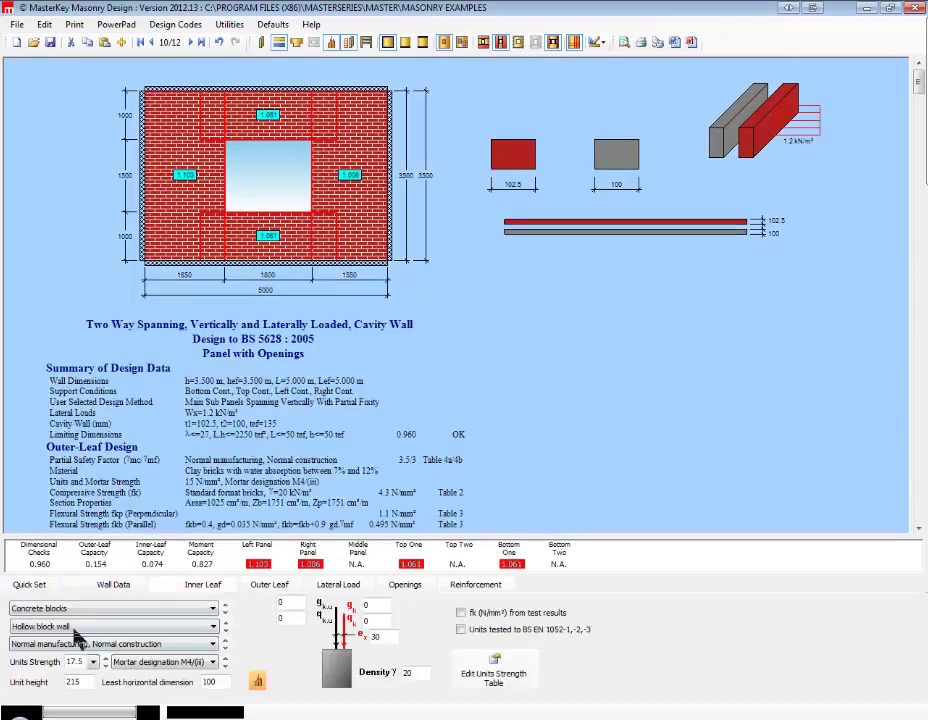
pyautogui.click(181, 628)
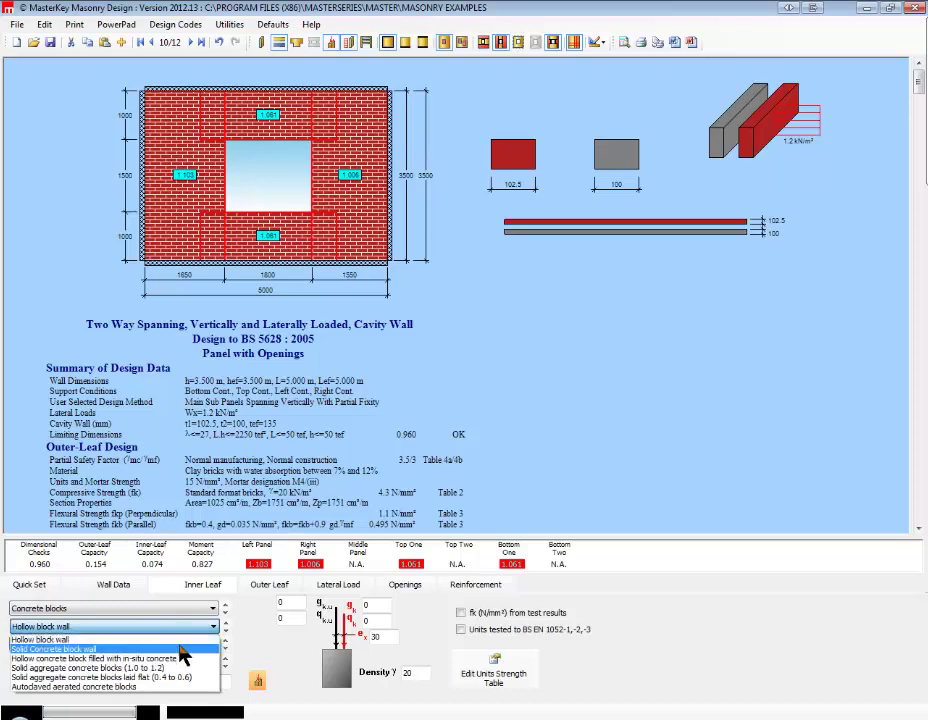
pyautogui.click(181, 647)
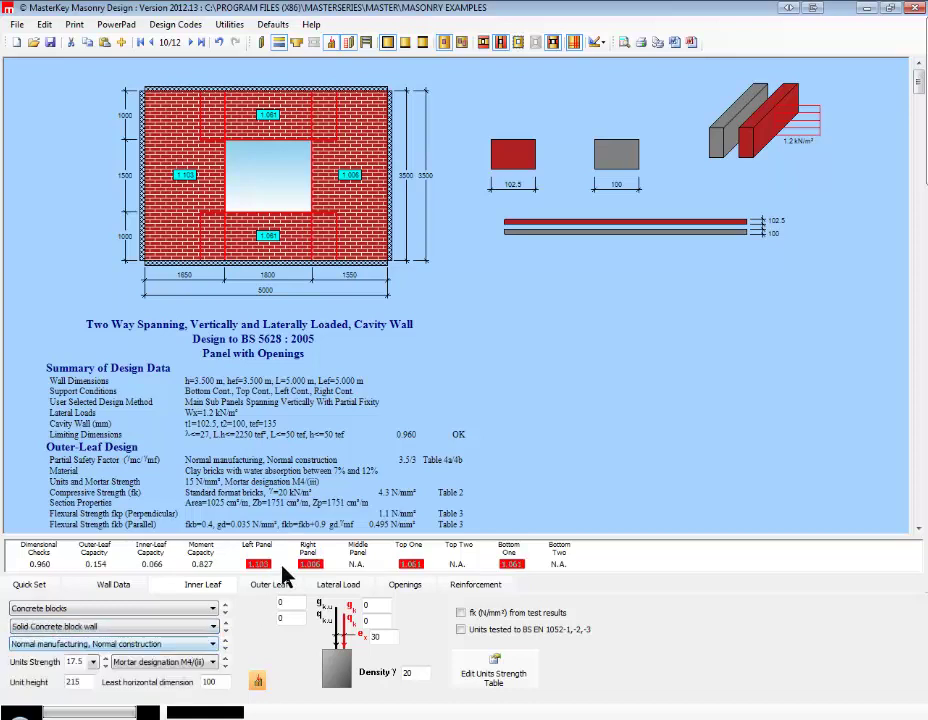
# Step the inner leaf unit strength through 17.5 and 10.4, settling on 22.5
pyautogui.click(105, 665)
pyautogui.click(105, 665)
pyautogui.click(105, 657)
pyautogui.click(105, 657)
pyautogui.click(105, 665)
pyautogui.click(105, 665)
pyautogui.click(105, 657)
pyautogui.click(105, 657)
pyautogui.click(105, 657)
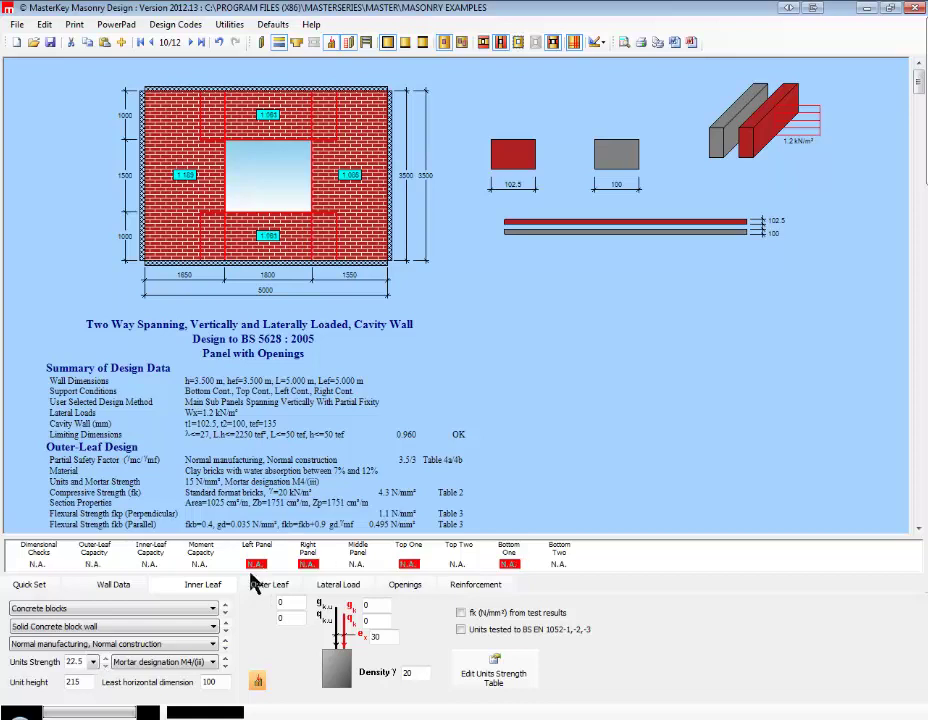
pyautogui.click(105, 665)
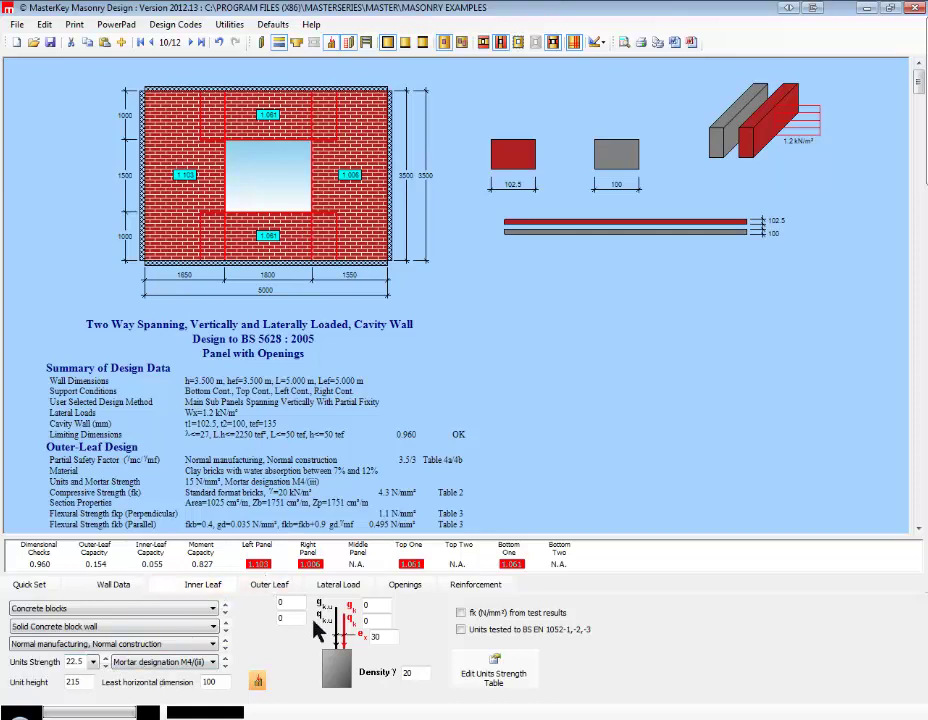
# Try outer-leaf clay bricks under 7% absorption, then revert to the 7%–12% bricks
pyautogui.click(268, 586)
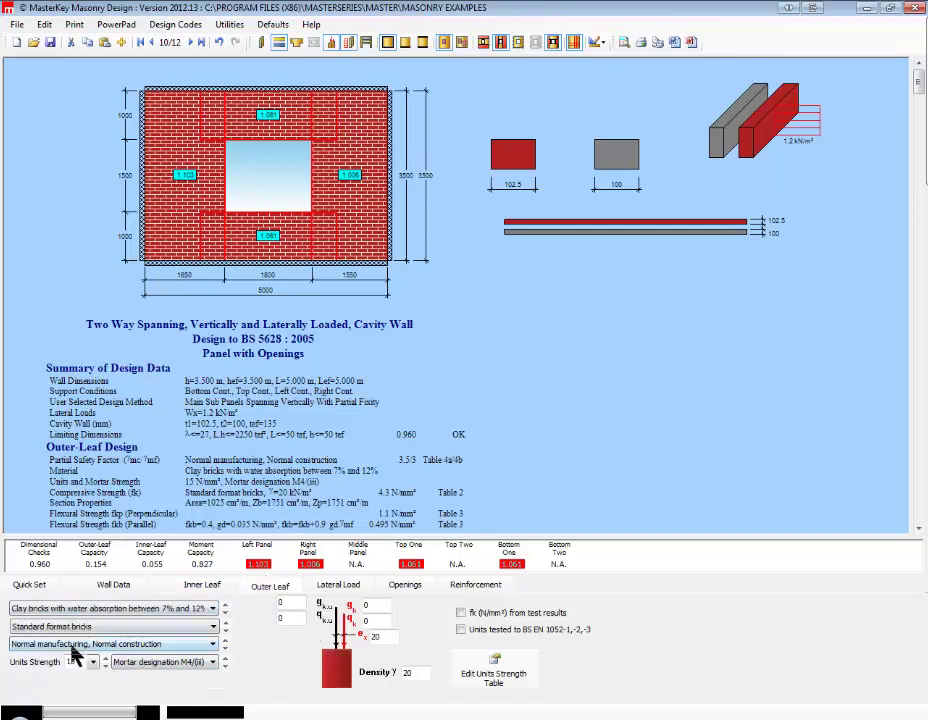
pyautogui.click(115, 609)
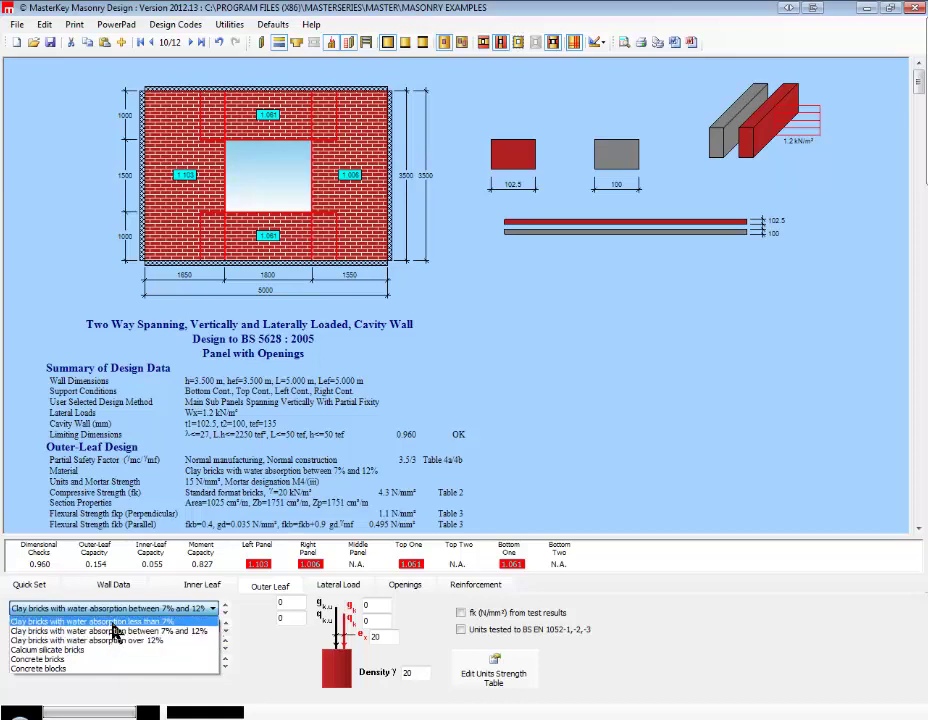
pyautogui.click(114, 622)
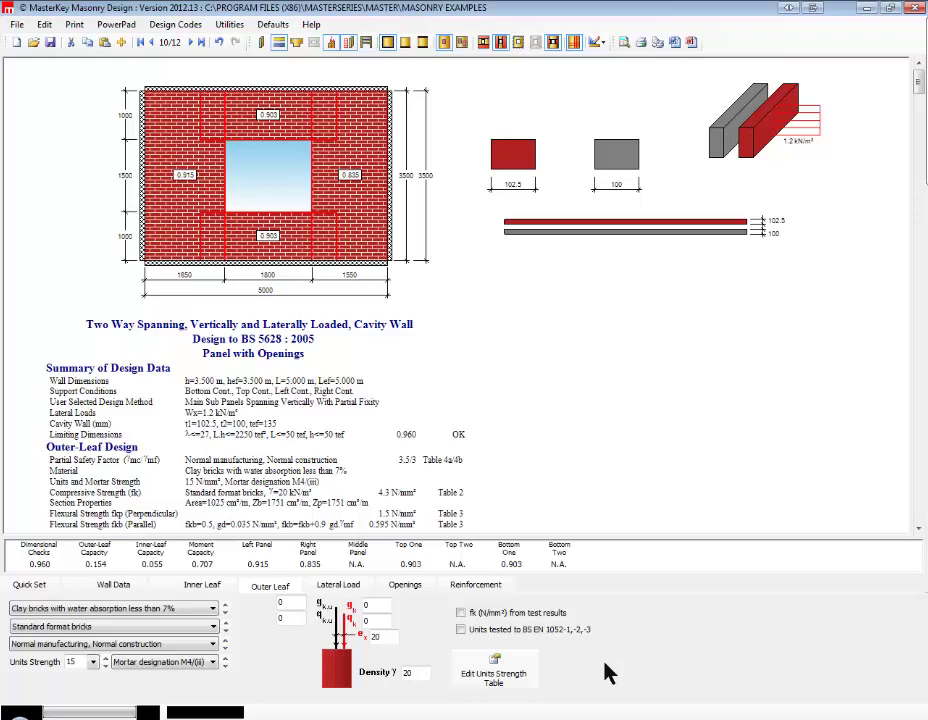
pyautogui.click(200, 609)
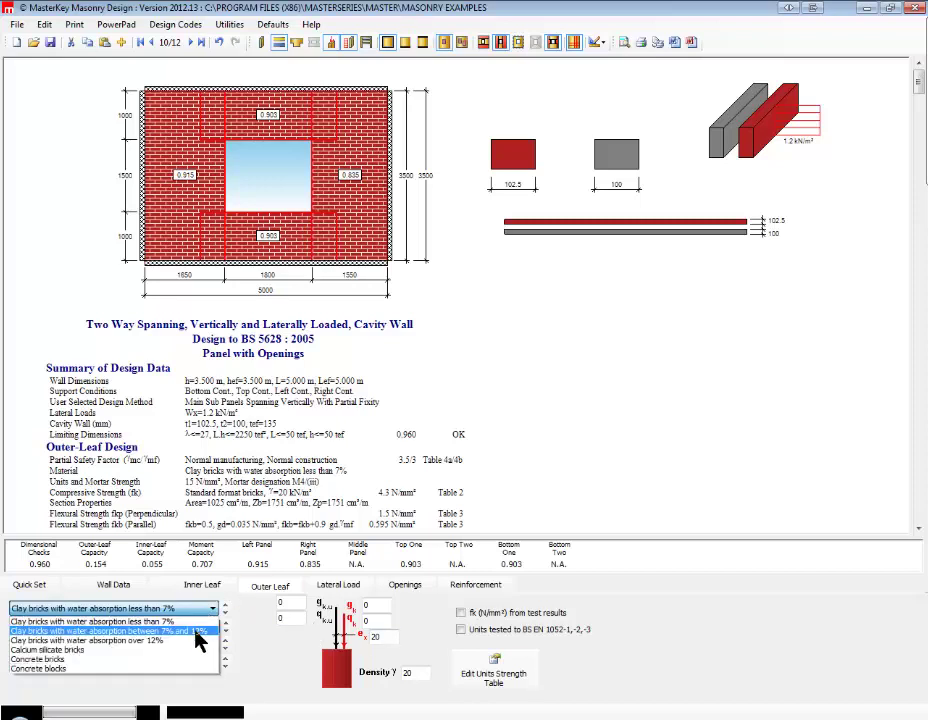
pyautogui.click(197, 632)
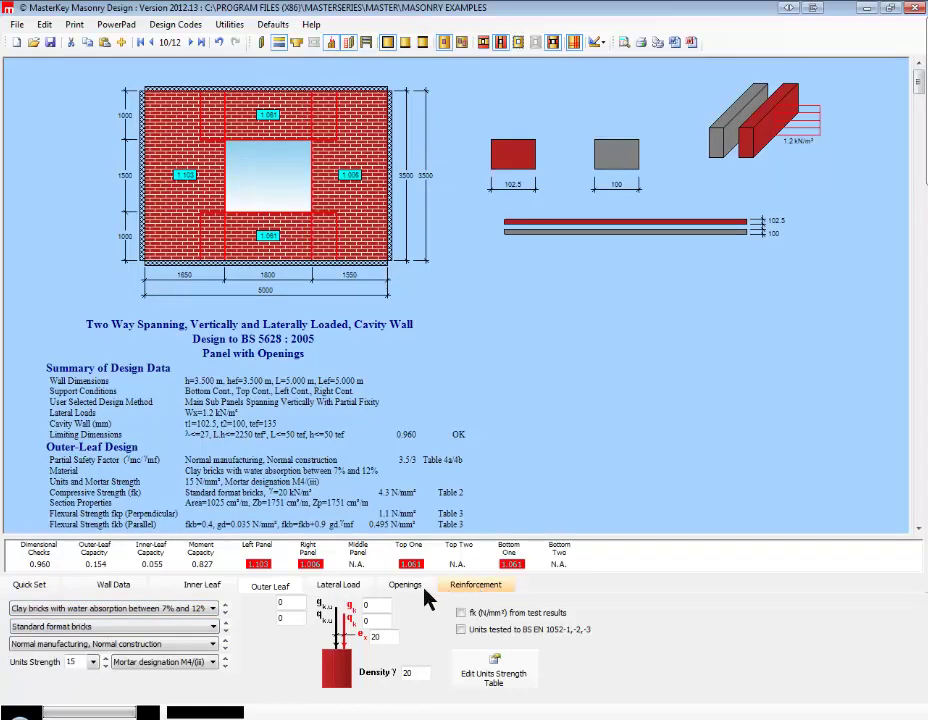
pyautogui.click(110, 586)
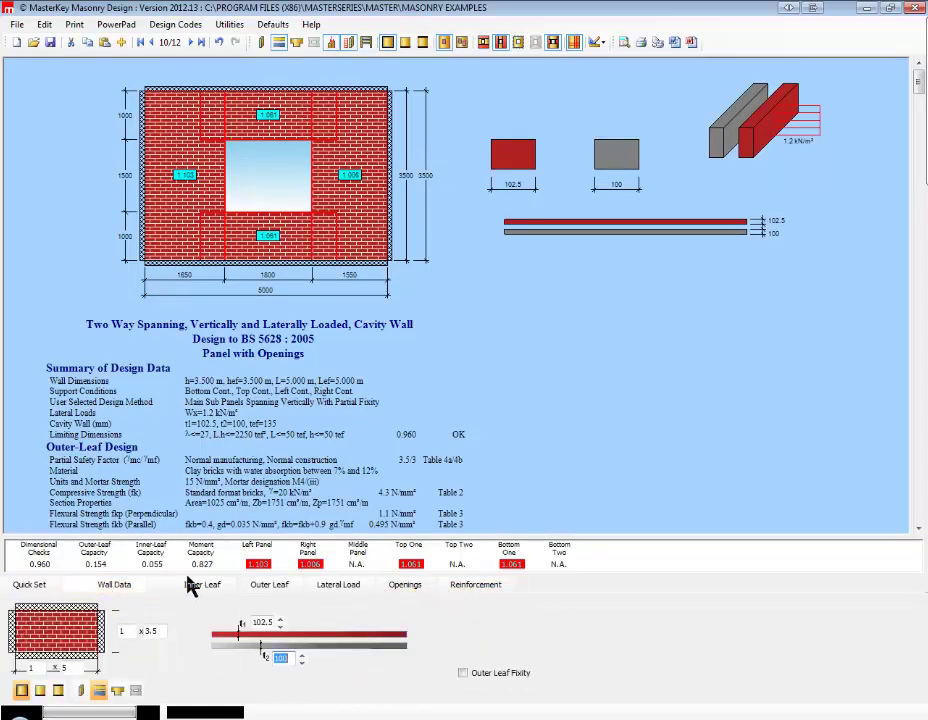
pyautogui.click(301, 656)
pyautogui.click(301, 655)
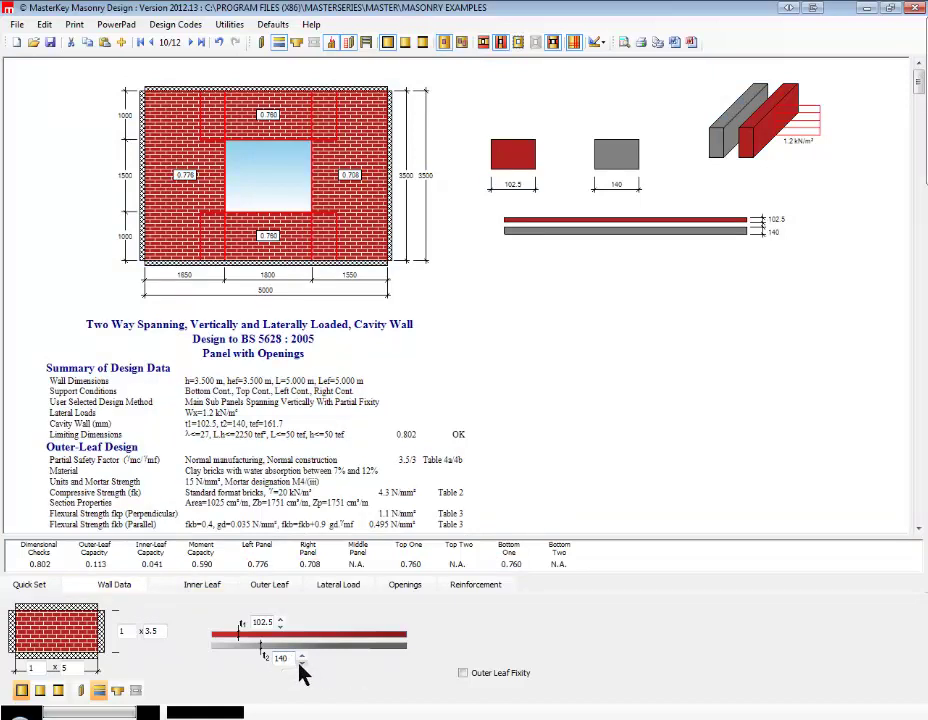
pyautogui.click(301, 661)
pyautogui.click(301, 661)
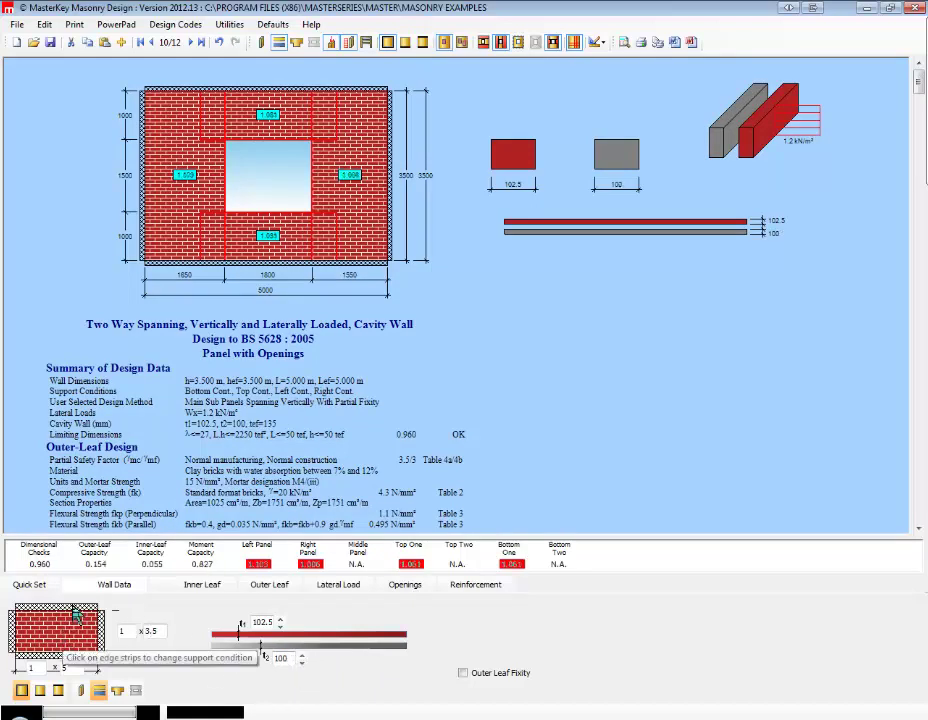
# Load example 11 and give the clay-brick outer leaf special manufacturing, special construction
pyautogui.click(192, 42)
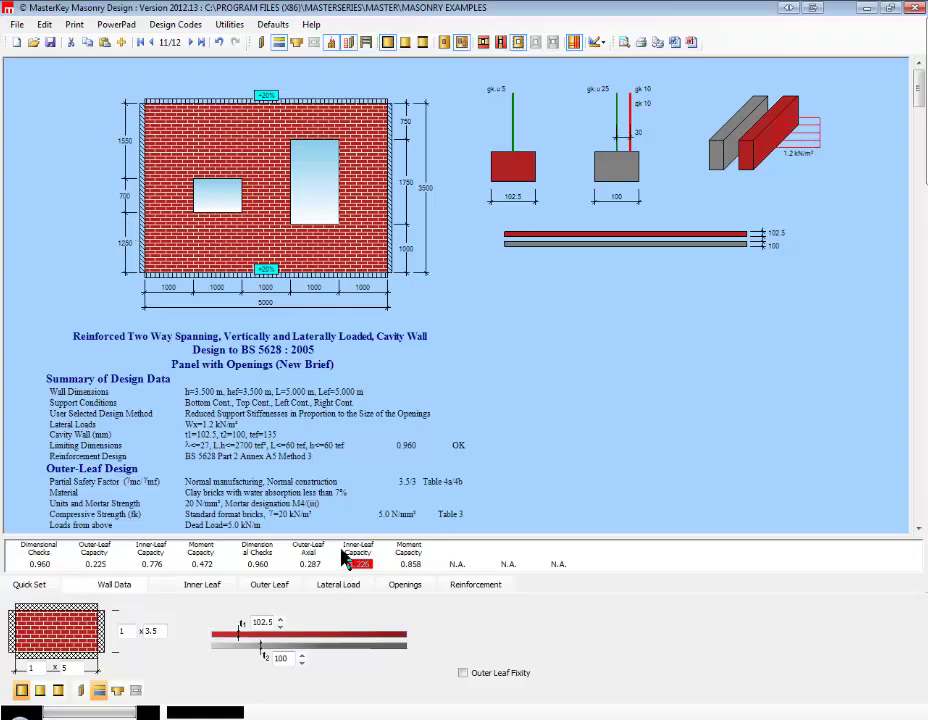
pyautogui.click(197, 590)
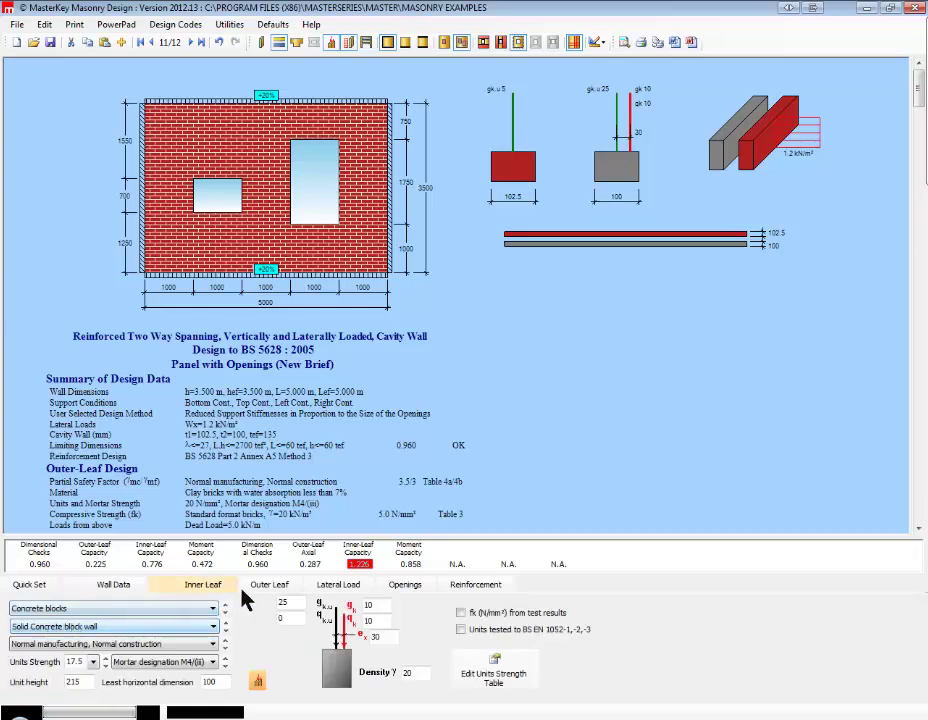
pyautogui.click(292, 592)
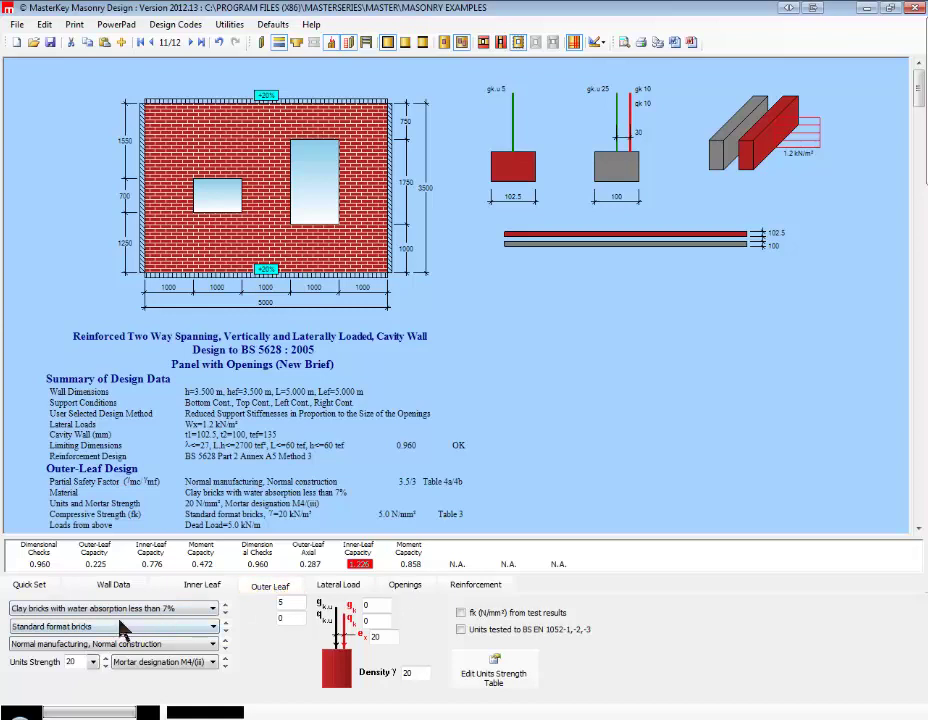
pyautogui.click(118, 617)
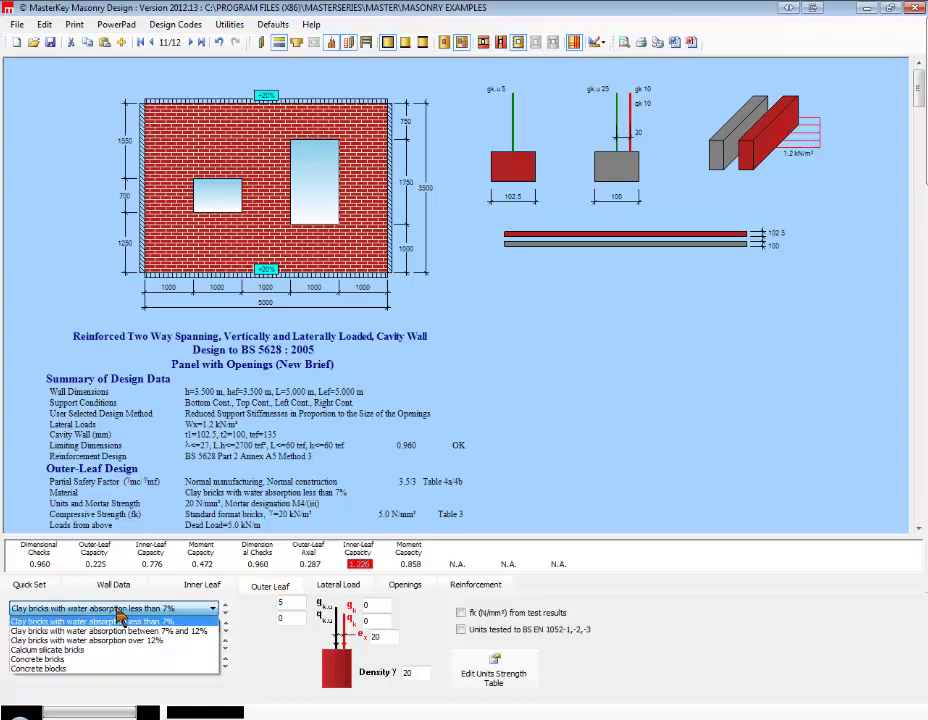
pyautogui.click(124, 617)
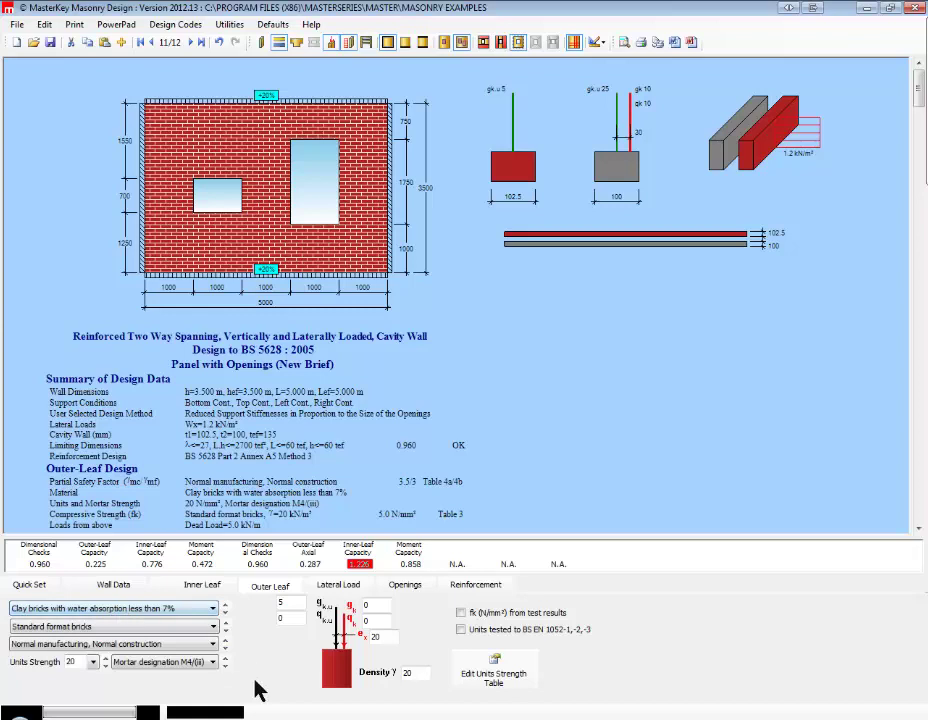
pyautogui.click(74, 645)
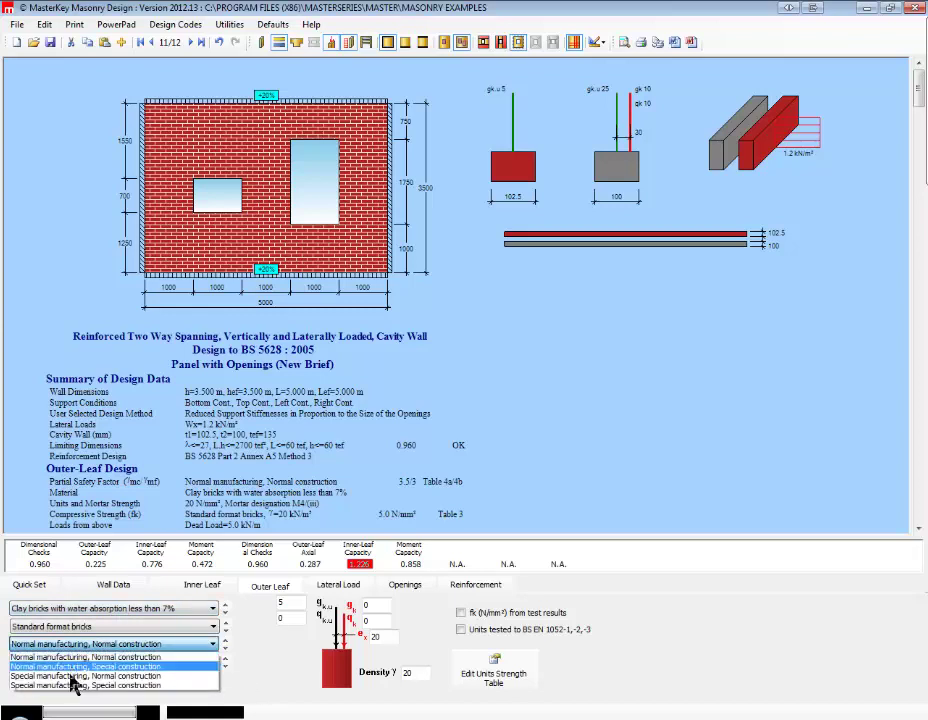
pyautogui.click(74, 686)
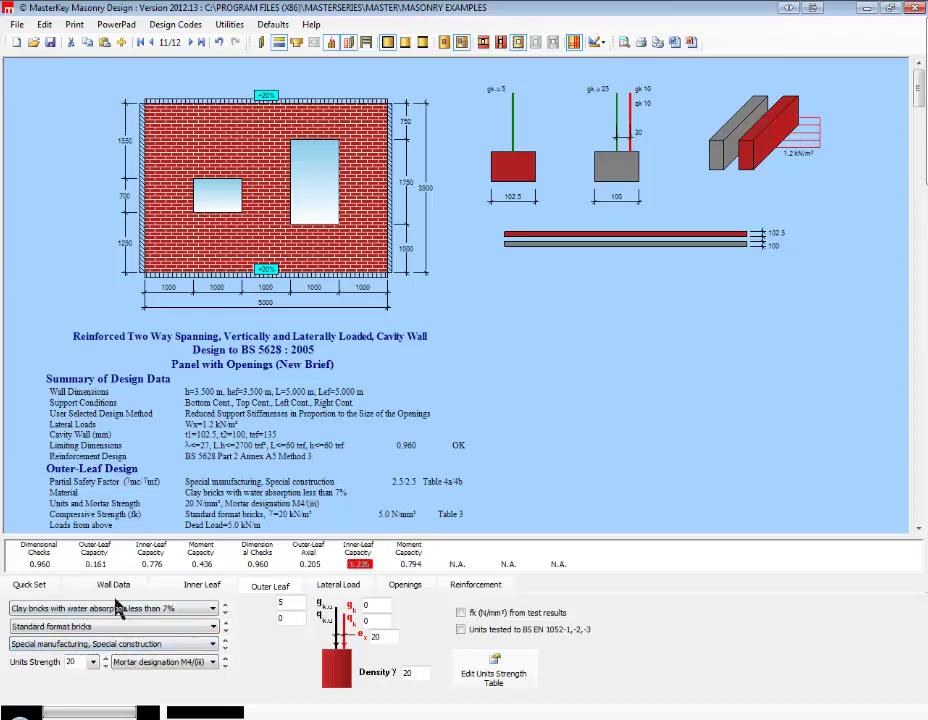
# Set the inner leaf to special manufacturing, special construction, after briefly trying normal construction
pyautogui.click(195, 586)
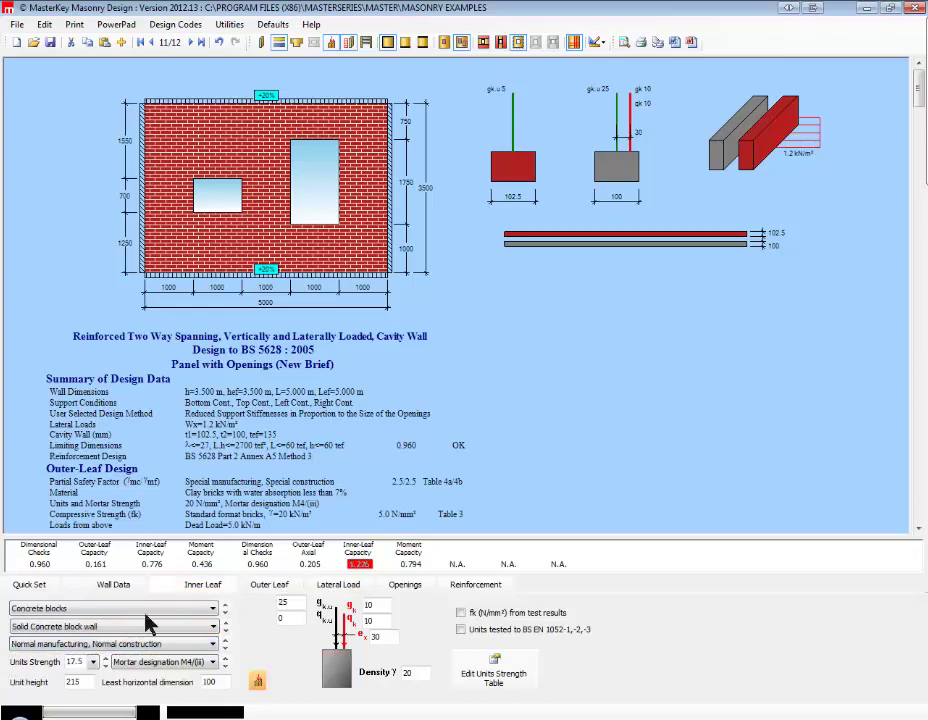
pyautogui.click(46, 645)
pyautogui.click(66, 686)
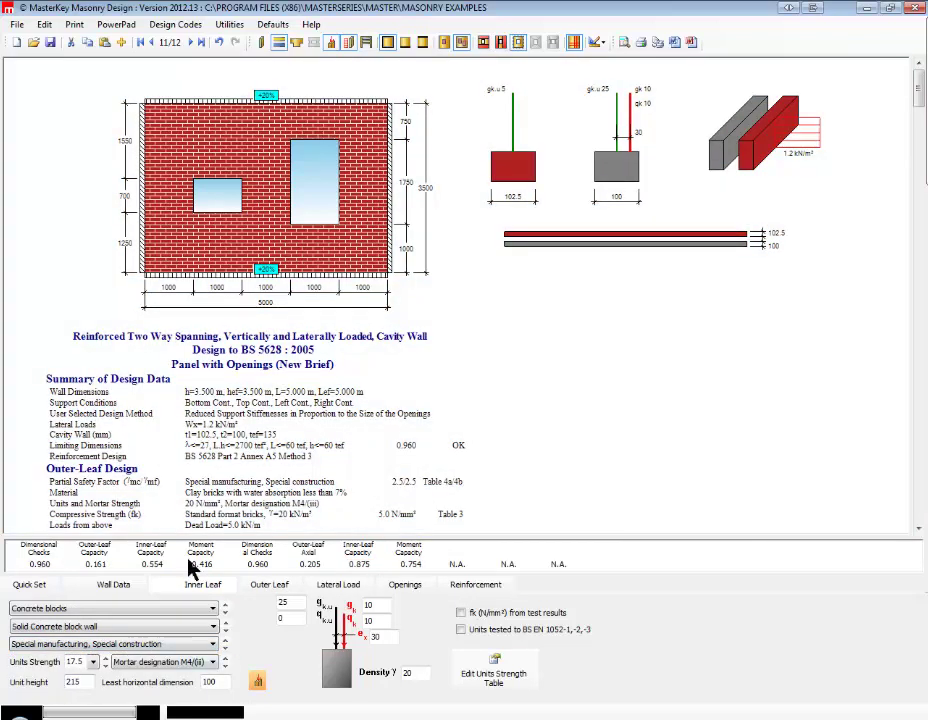
pyautogui.click(225, 647)
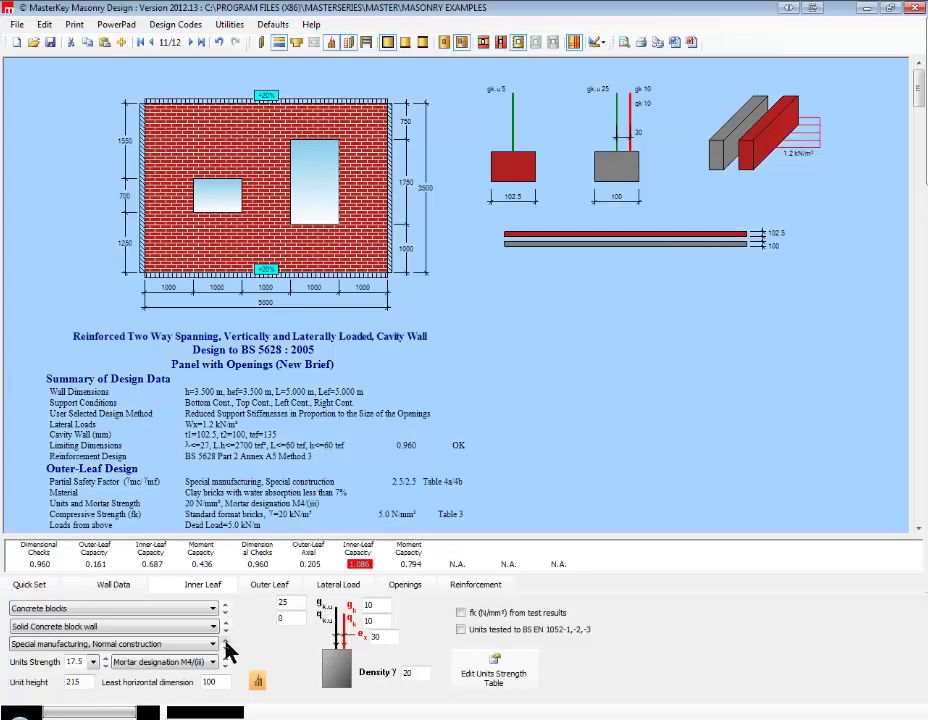
pyautogui.click(225, 641)
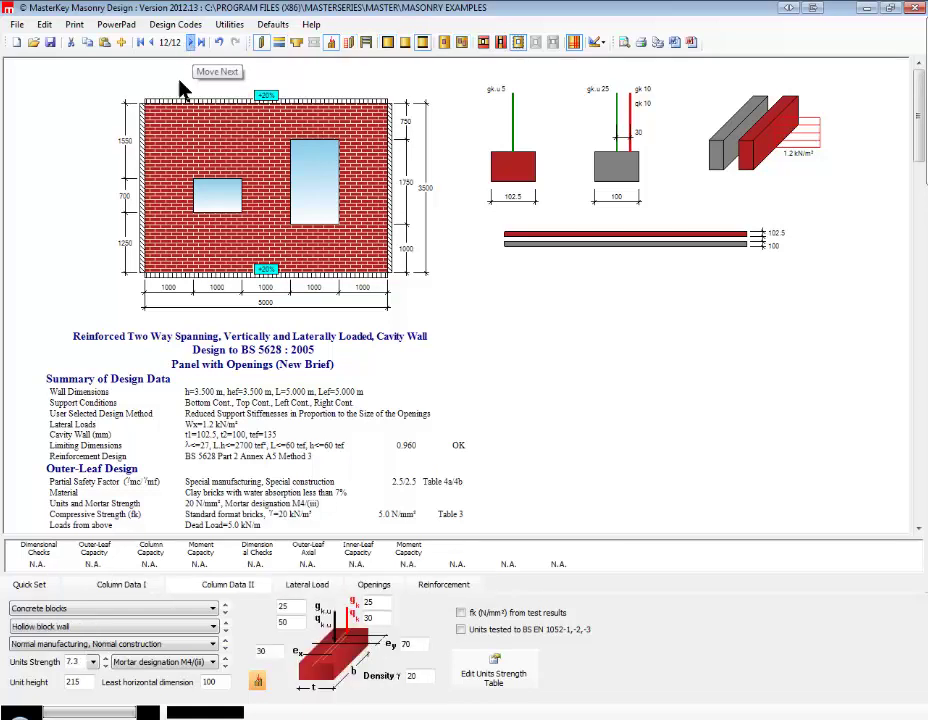
# Load example 12, the masonry column, and make it a Solid Concrete block wall
pyautogui.click(192, 42)
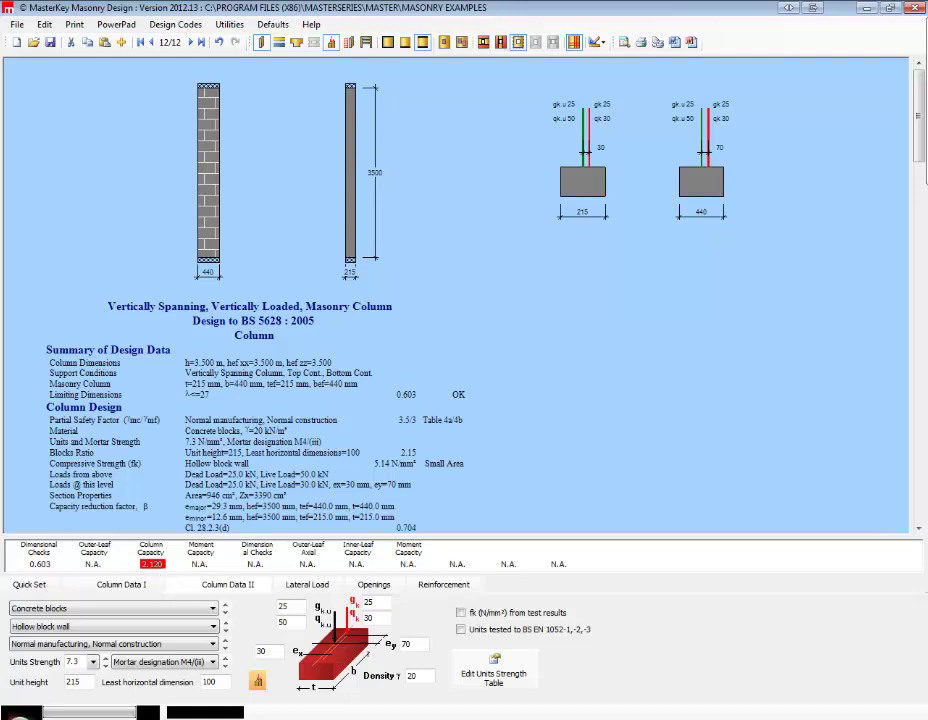
pyautogui.click(45, 627)
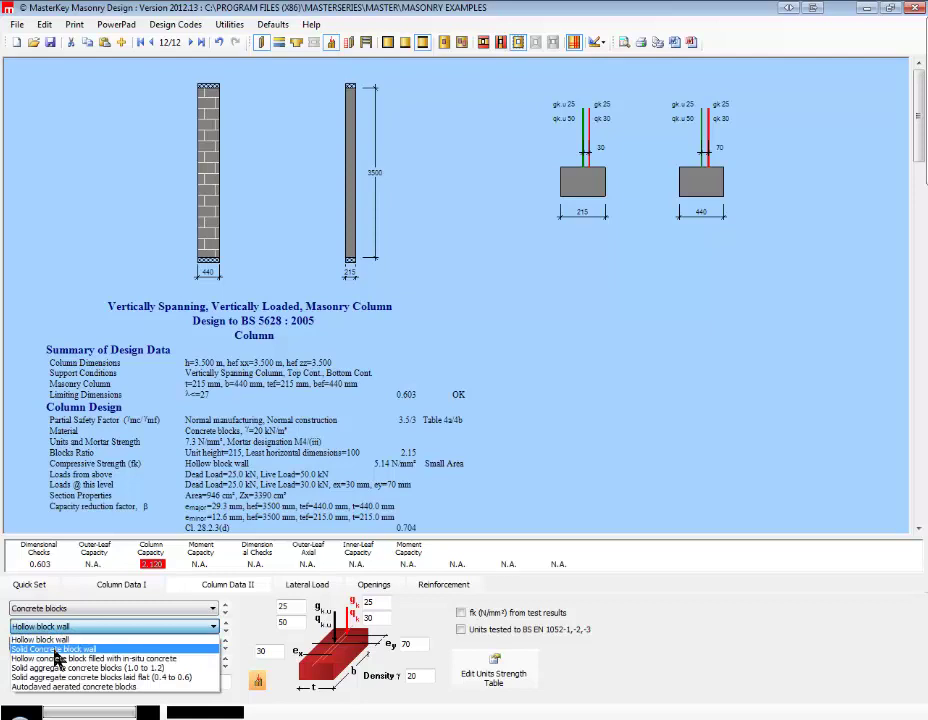
pyautogui.click(56, 651)
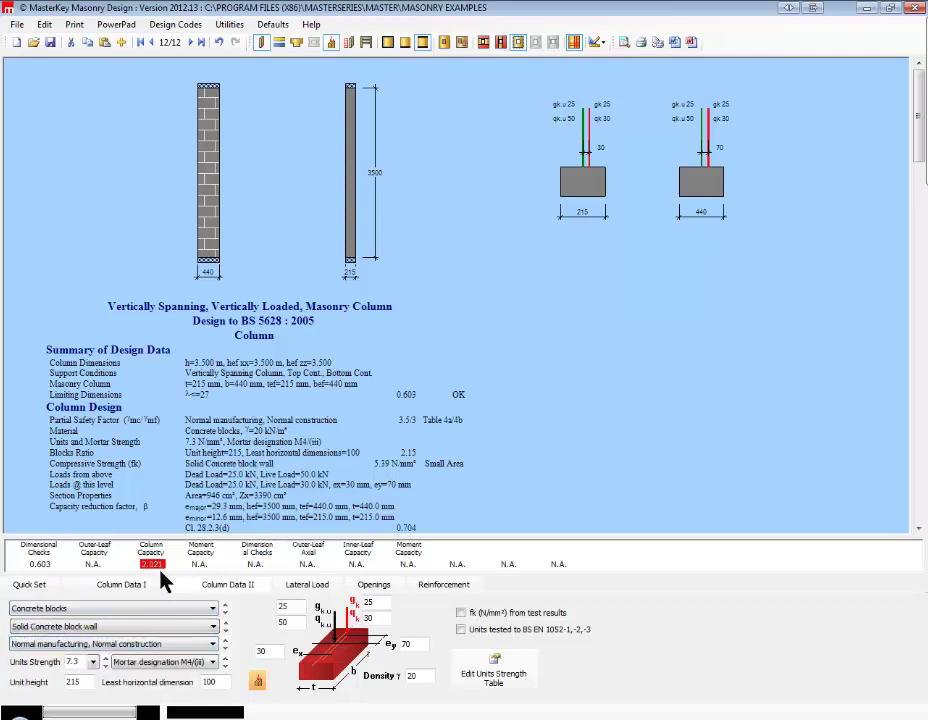
# Choose special manufacturing, normal construction for the column and raise units strength to 22.5 N/mm²
pyautogui.click(200, 652)
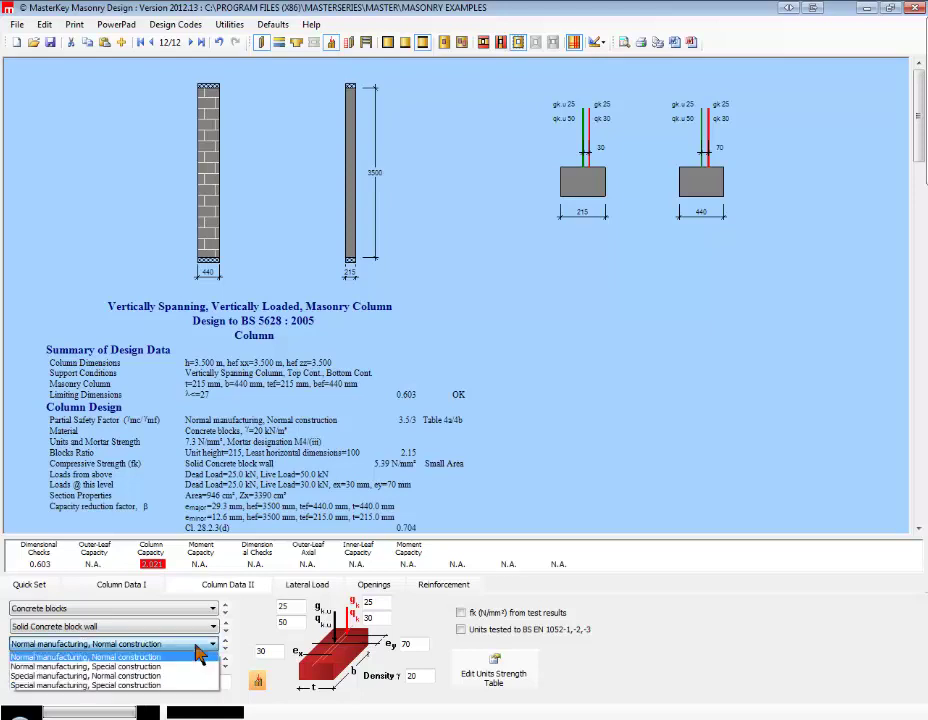
pyautogui.click(155, 677)
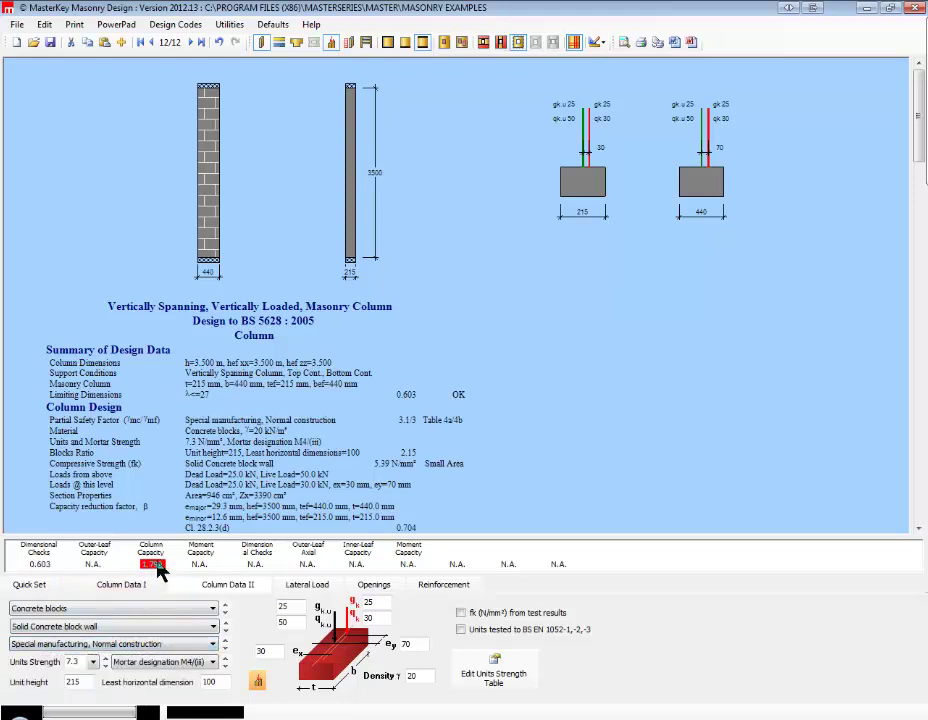
pyautogui.click(105, 666)
pyautogui.scroll(-2, 107, 666)
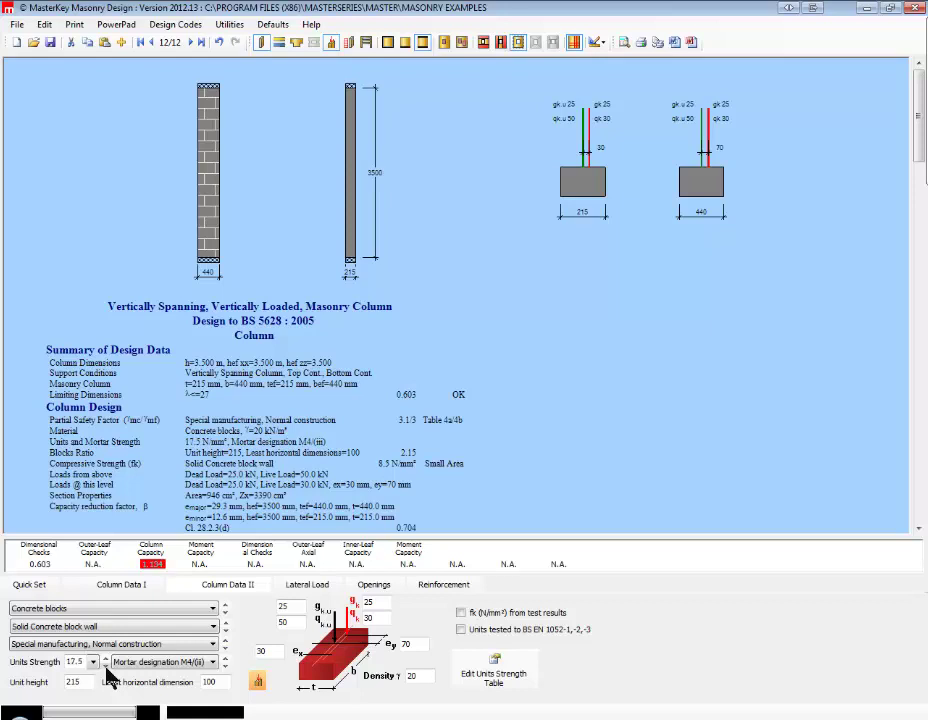
pyautogui.scroll(-1, 108, 676)
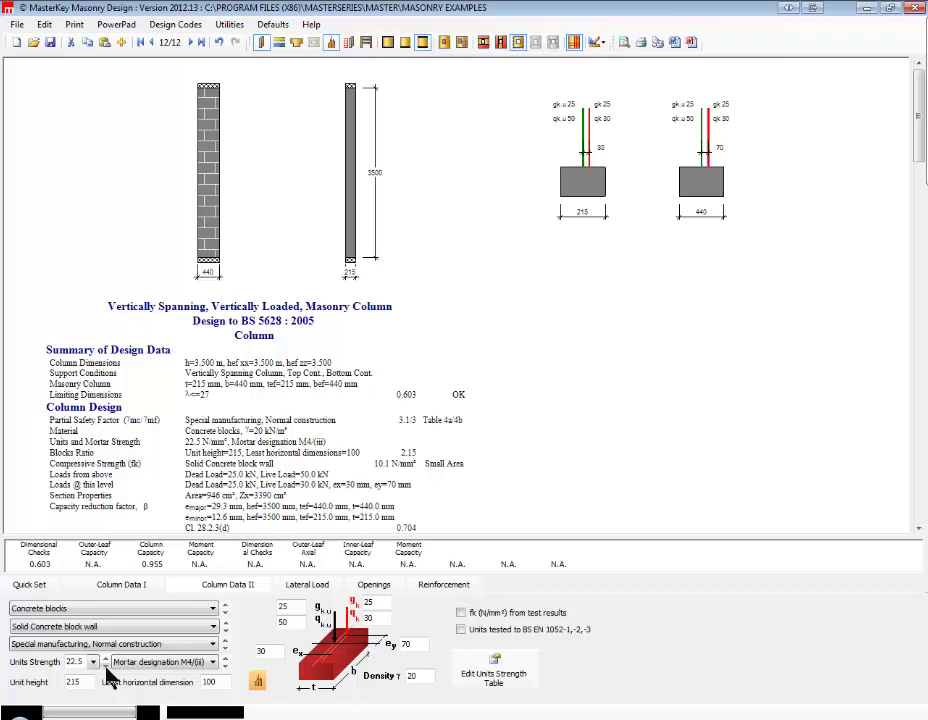
# Switch the column's design code to BS EN 1996-1-1:2005 and reload the column example
pyautogui.click(172, 29)
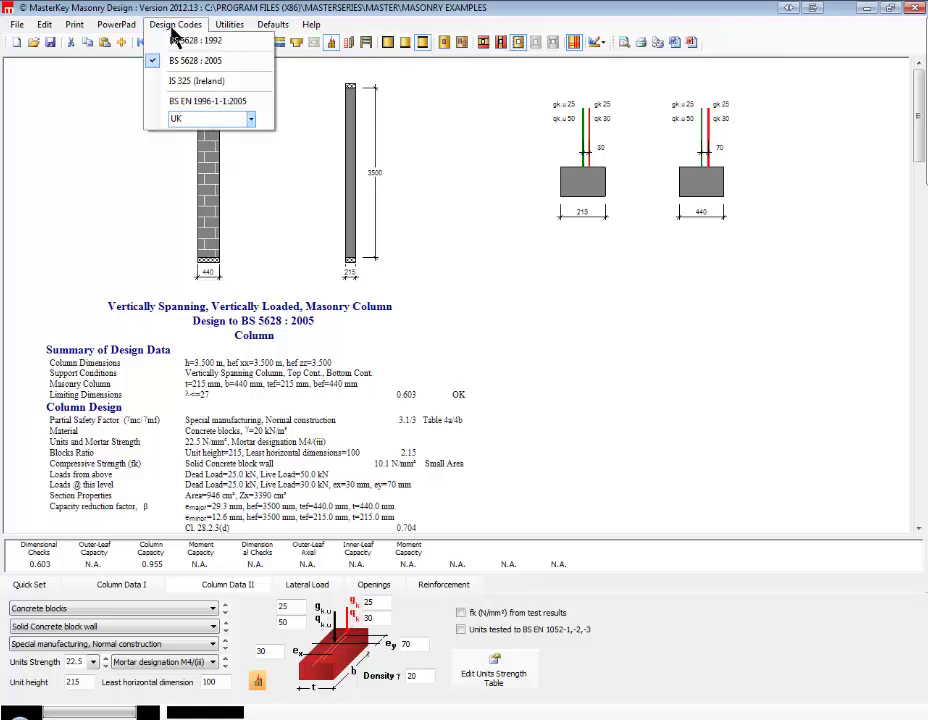
pyautogui.click(205, 101)
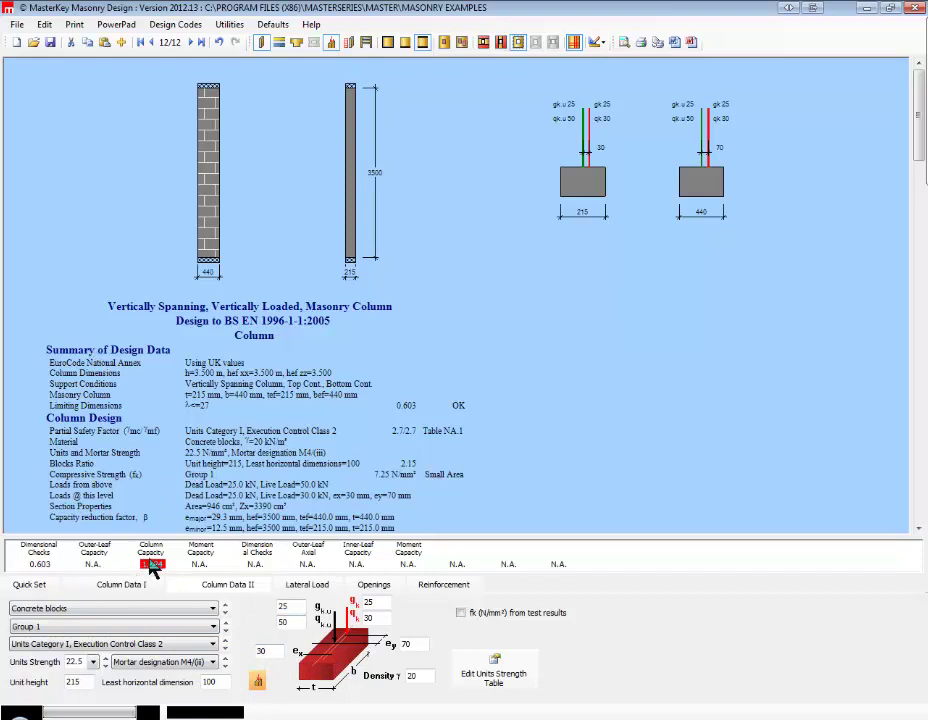
pyautogui.click(152, 50)
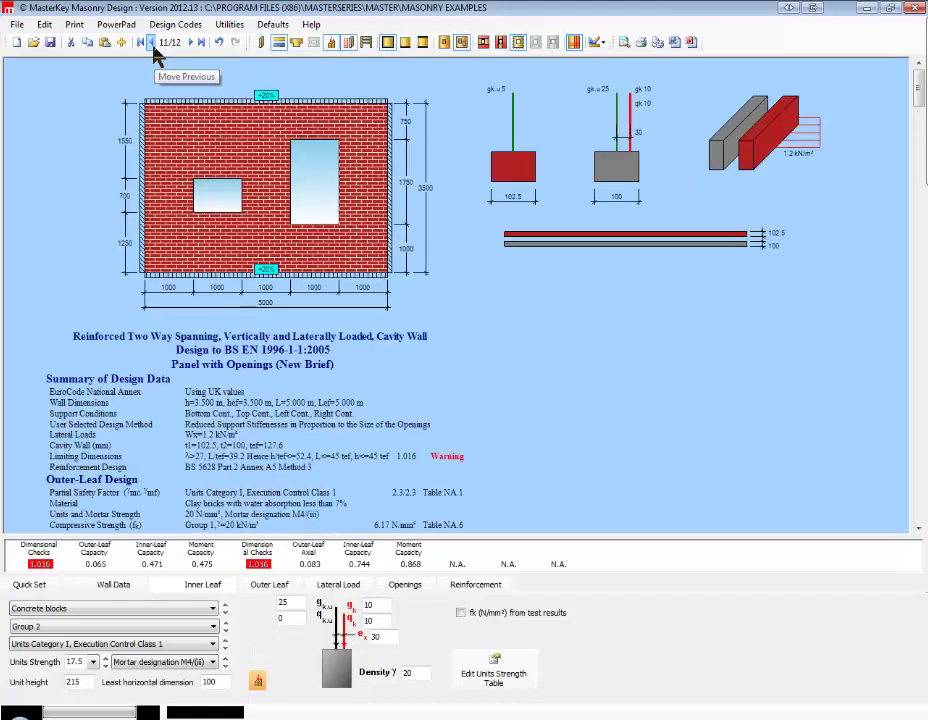
pyautogui.click(189, 43)
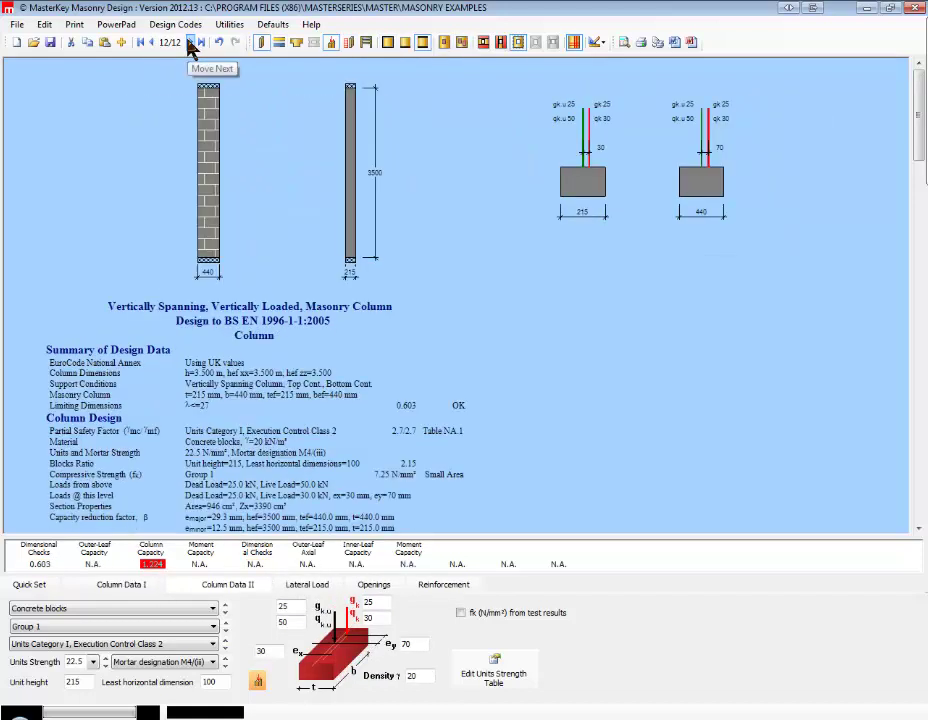